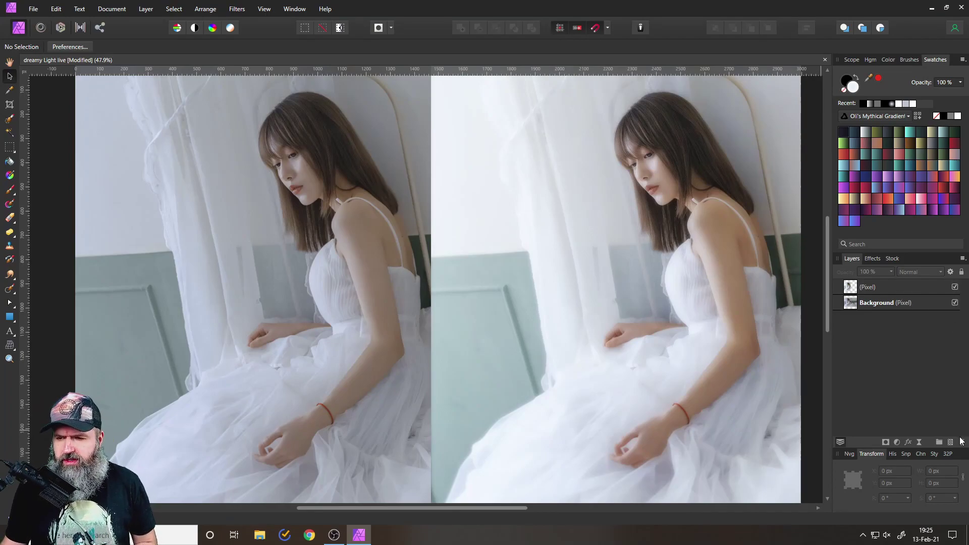
Delete the comparison Pixel layer at the top of the layer stack.
left_click(880, 294)
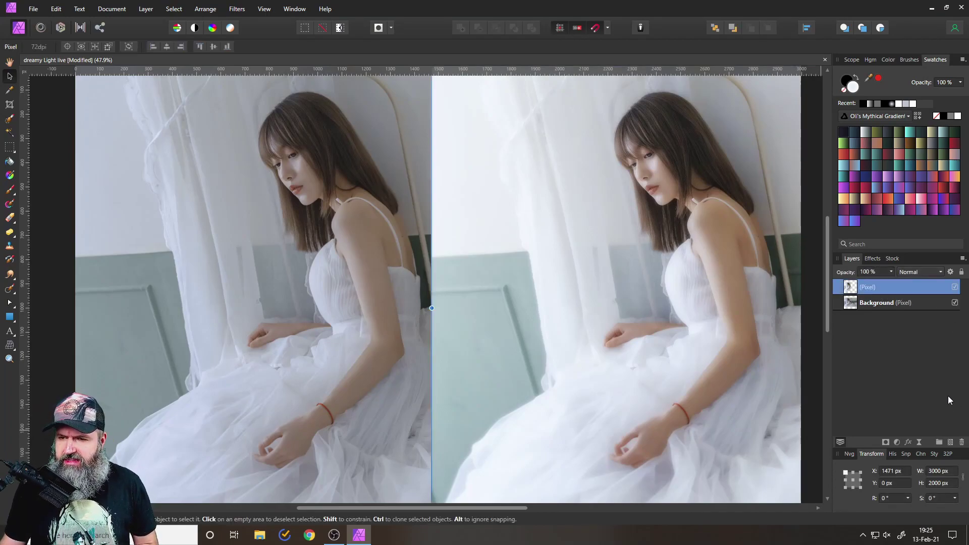
left_click(961, 442)
scroll(664, 374, "down", 2)
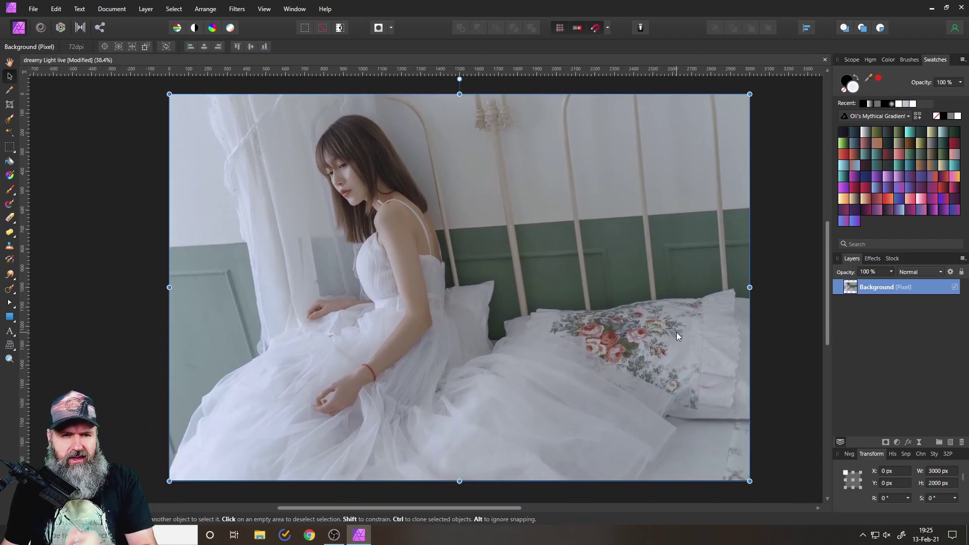
Duplicate the Background layer and rename the copy 'dreamy light'.
right_click(853, 290)
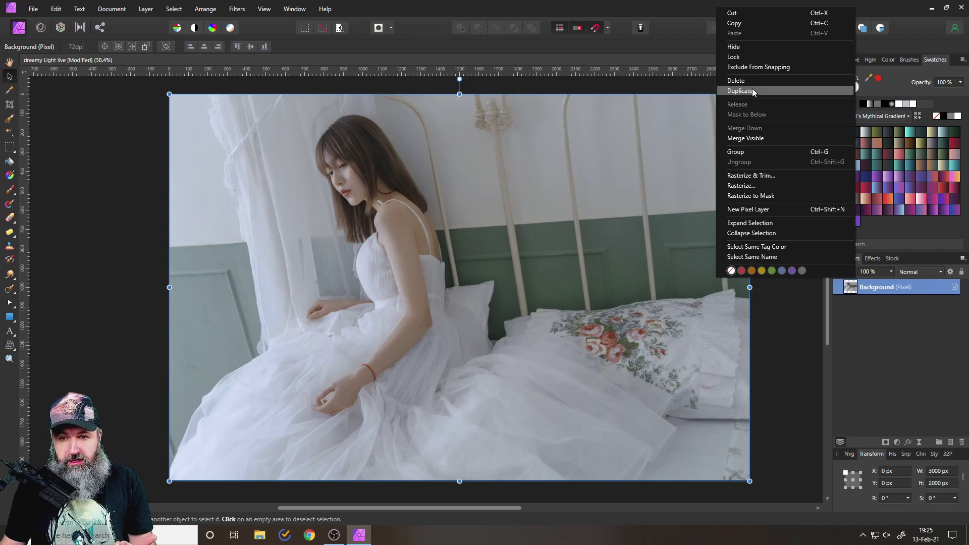
left_click(754, 91)
double_click(867, 287)
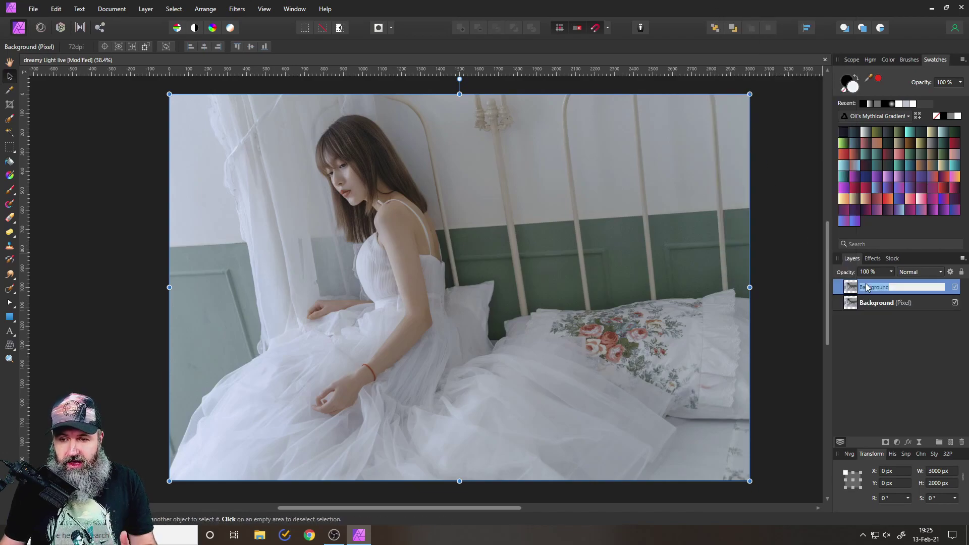
type("dre")
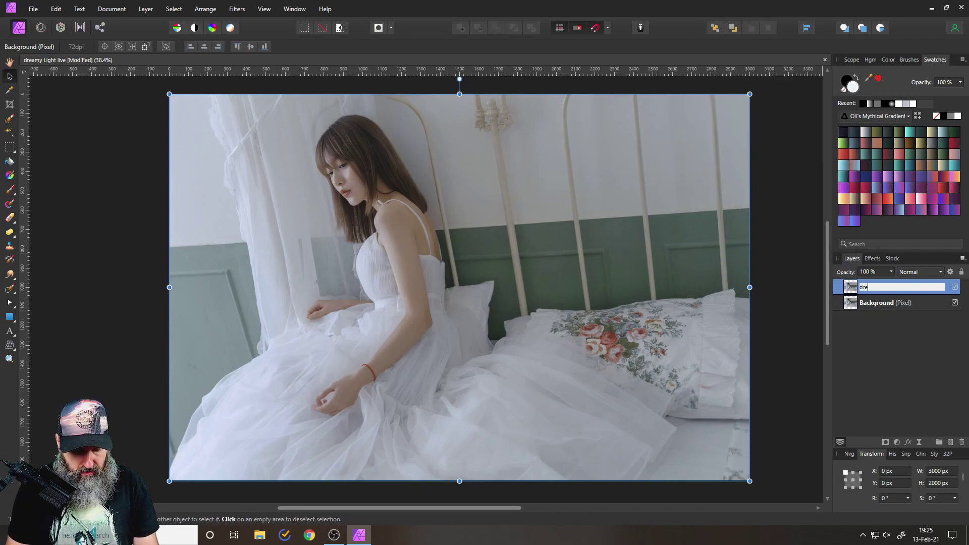
type("amy light")
key("Return")
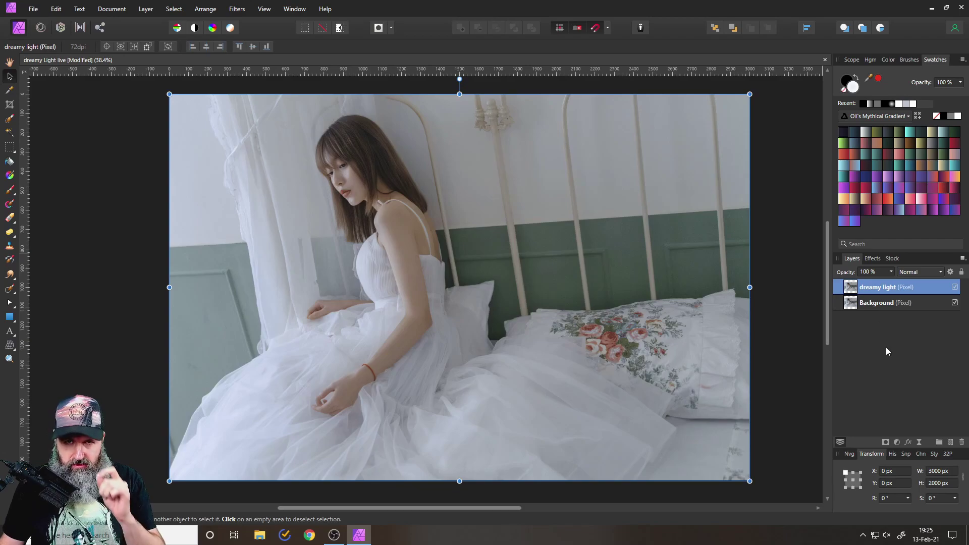
Apply a live Gaussian Blur of 8.6 px radius with Preserve Alpha to the dreamy light layer.
left_click(918, 442)
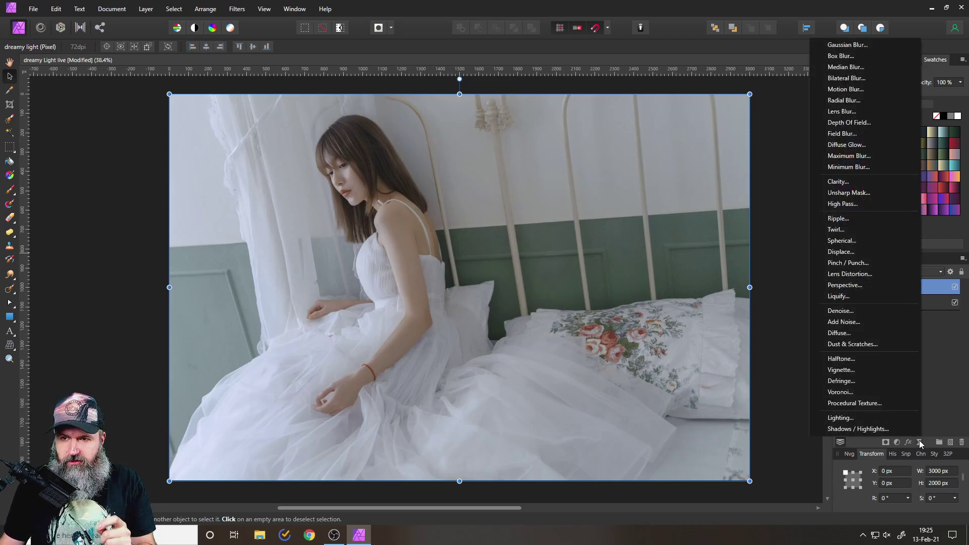
left_click(864, 45)
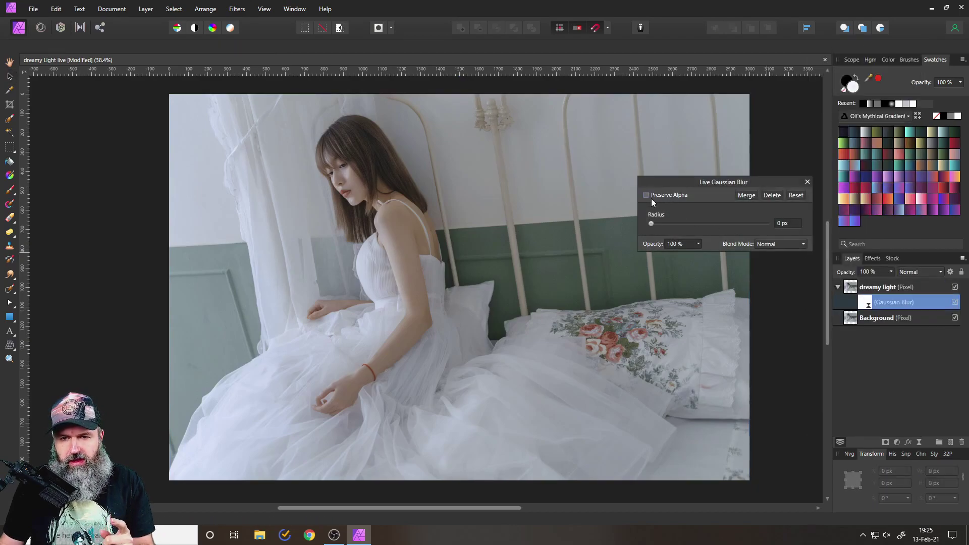
left_click_drag(668, 183, 629, 191)
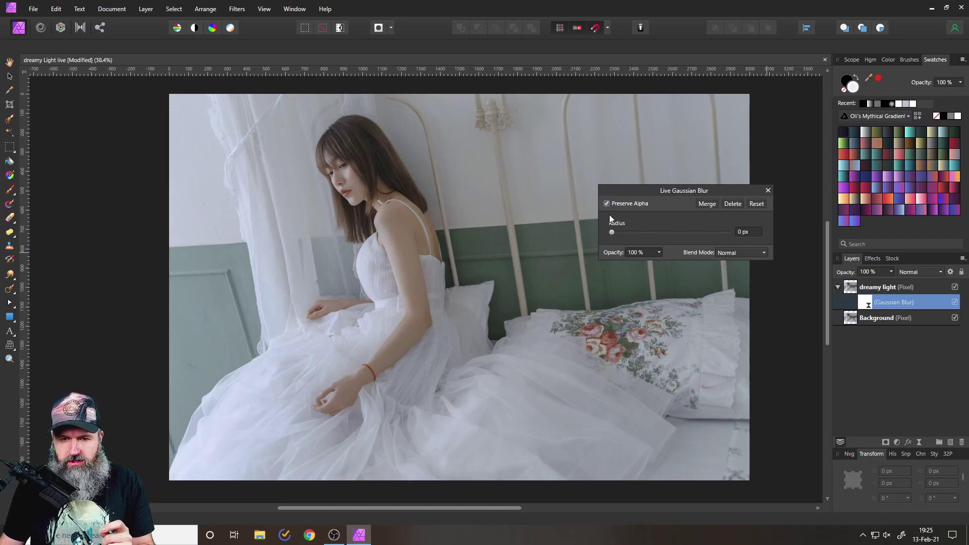
left_click_drag(613, 232, 658, 229)
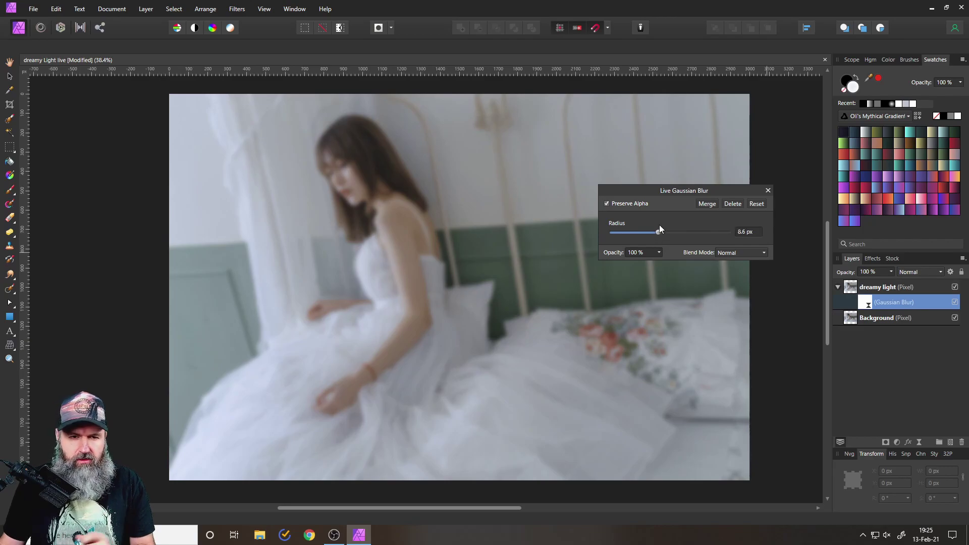
left_click(768, 190)
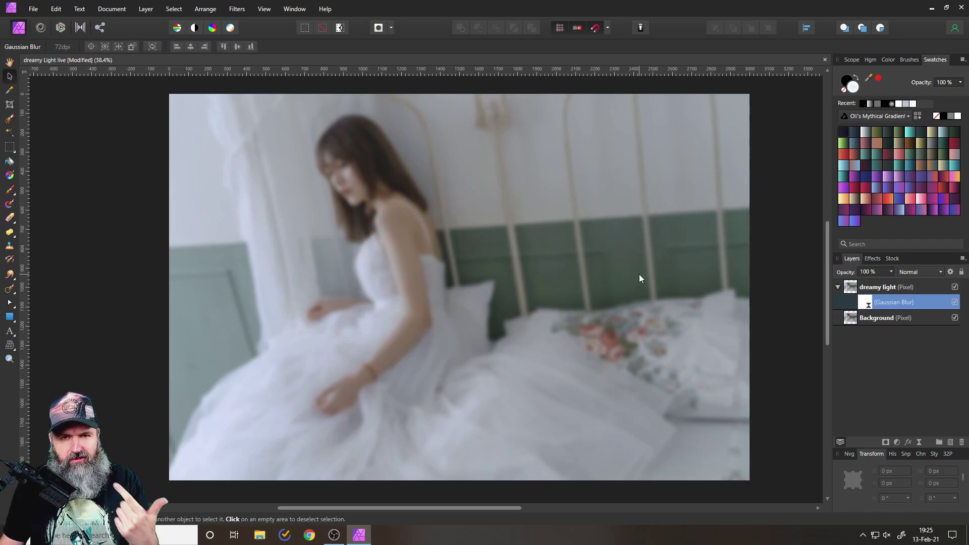
Change the dreamy light layer's blend mode from Normal to Screen.
left_click(850, 287)
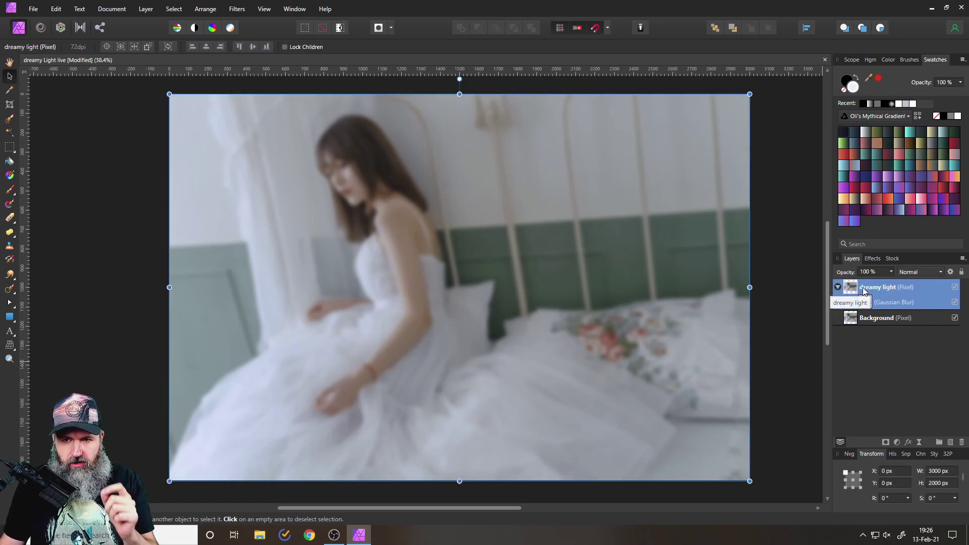
left_click(915, 272)
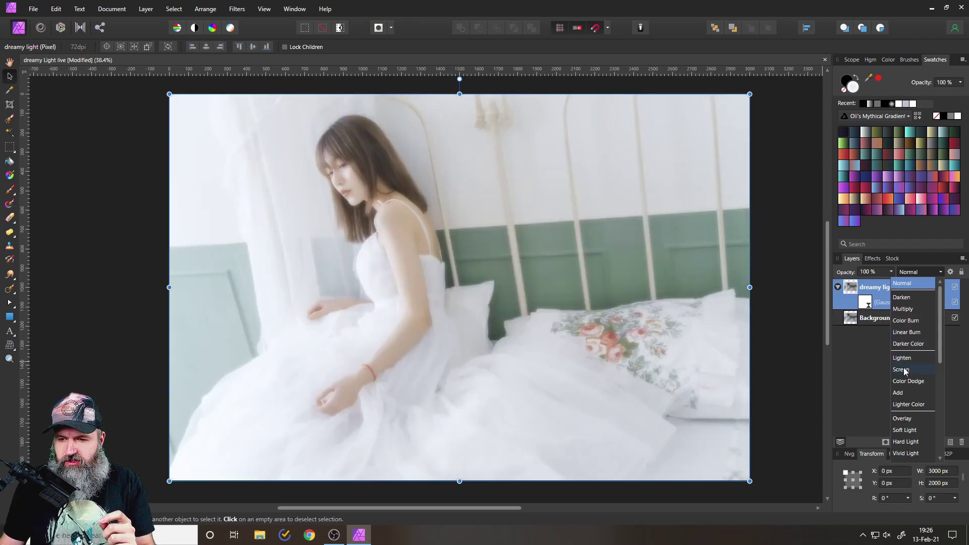
left_click(903, 368)
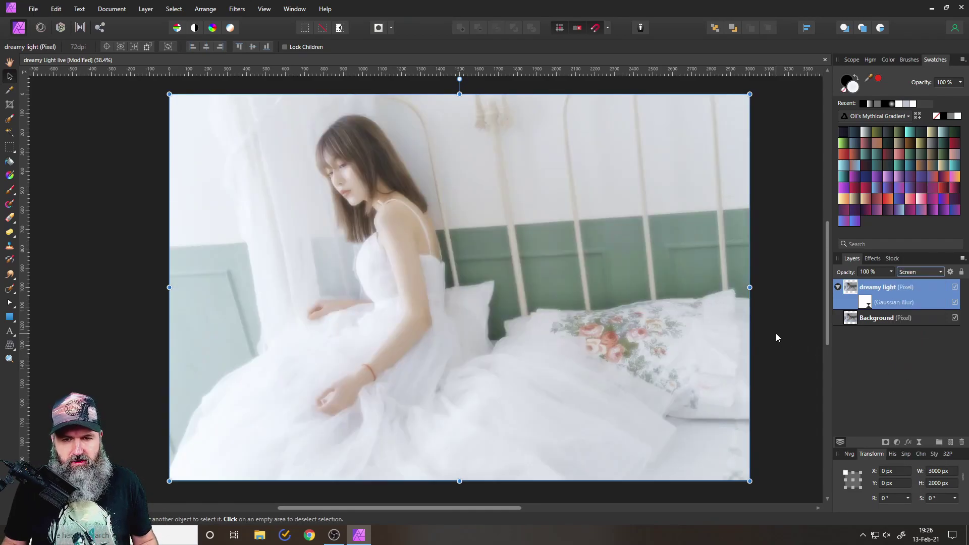
scroll(776, 338, "right", 2)
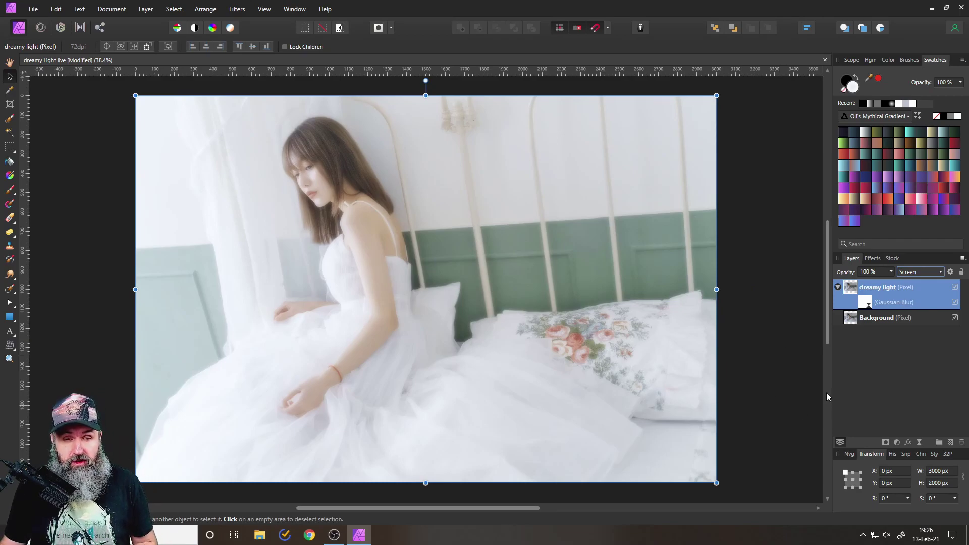
Add a Levels adjustment and place it beneath the dreamy light layer.
left_click(896, 444)
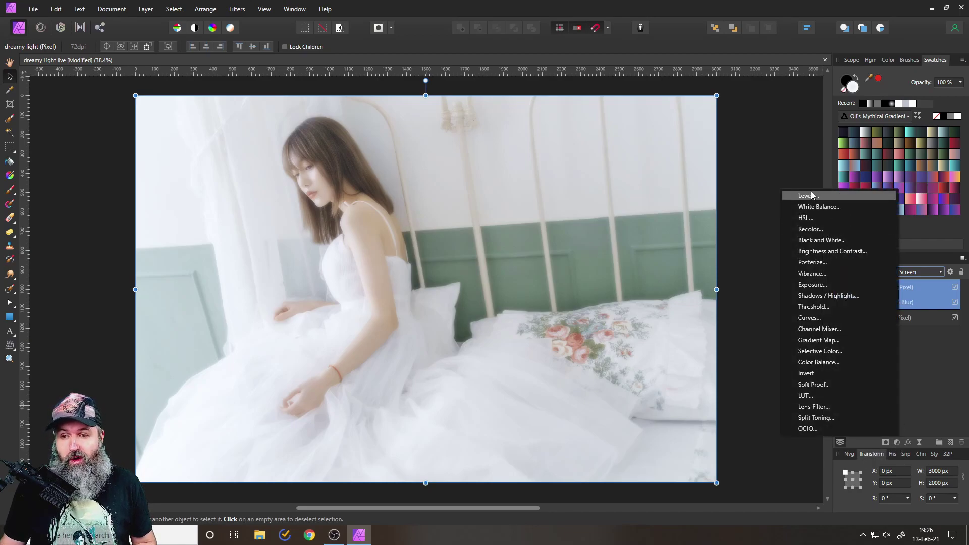
left_click(915, 444)
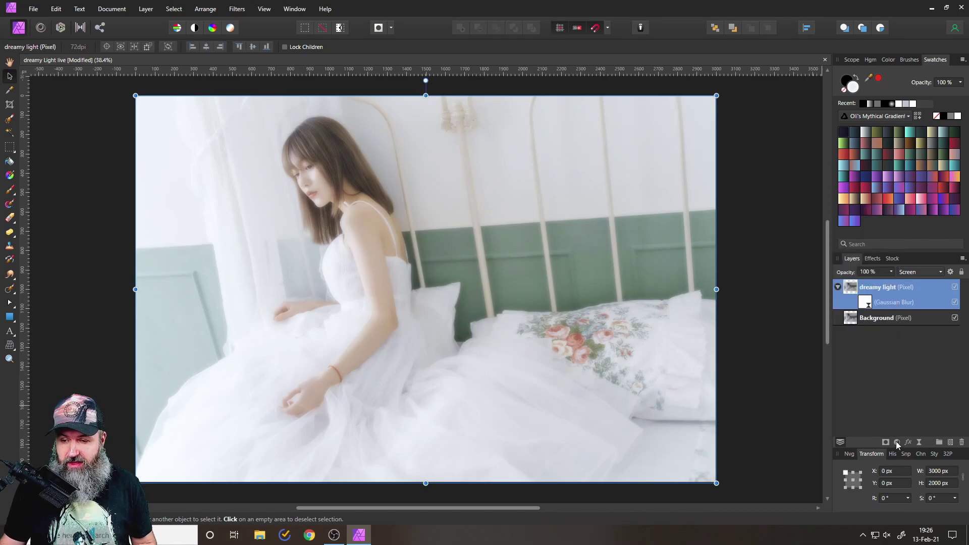
left_click(897, 443)
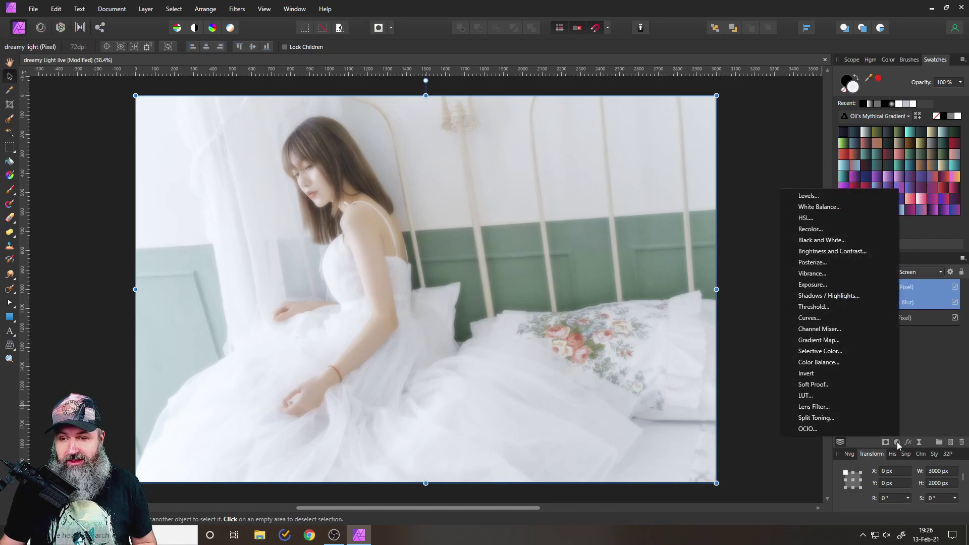
left_click(812, 197)
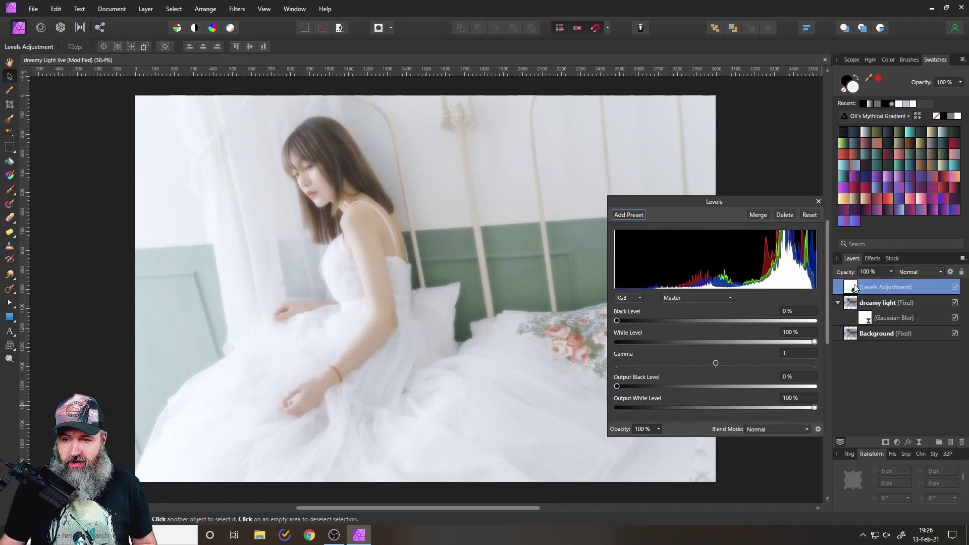
left_click_drag(853, 288, 853, 328)
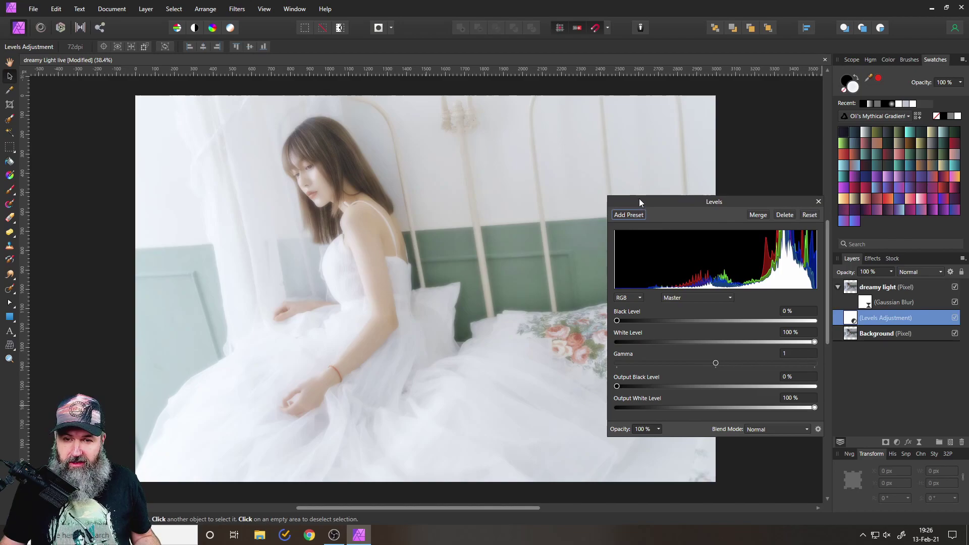
Set the Levels black level to 11% and gamma to 1.245, then lower dreamy light's opacity.
left_click_drag(639, 202, 601, 240)
mouse_move(579, 362)
left_mouse_down()
mouse_move(616, 361)
mouse_move(582, 361)
mouse_move(598, 359)
left_mouse_up()
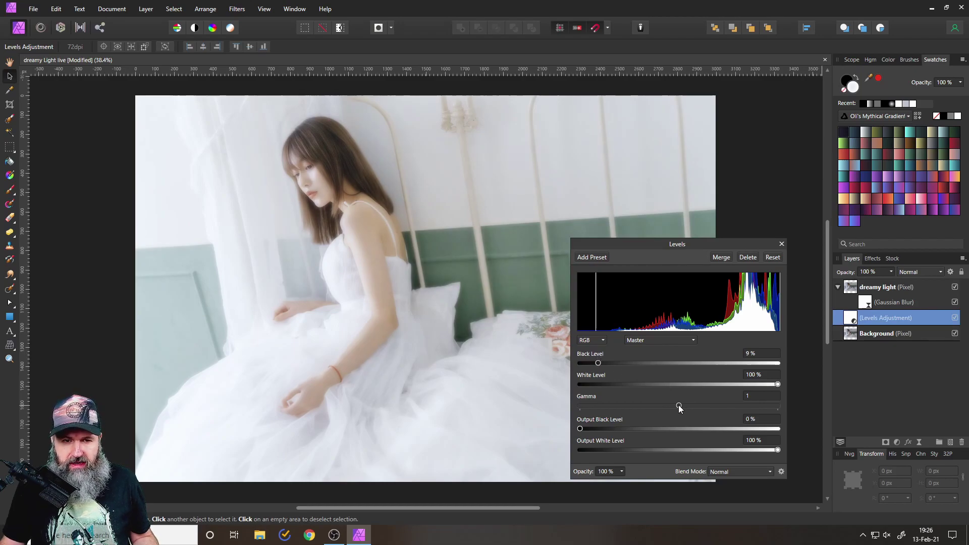
left_click_drag(677, 405, 702, 404)
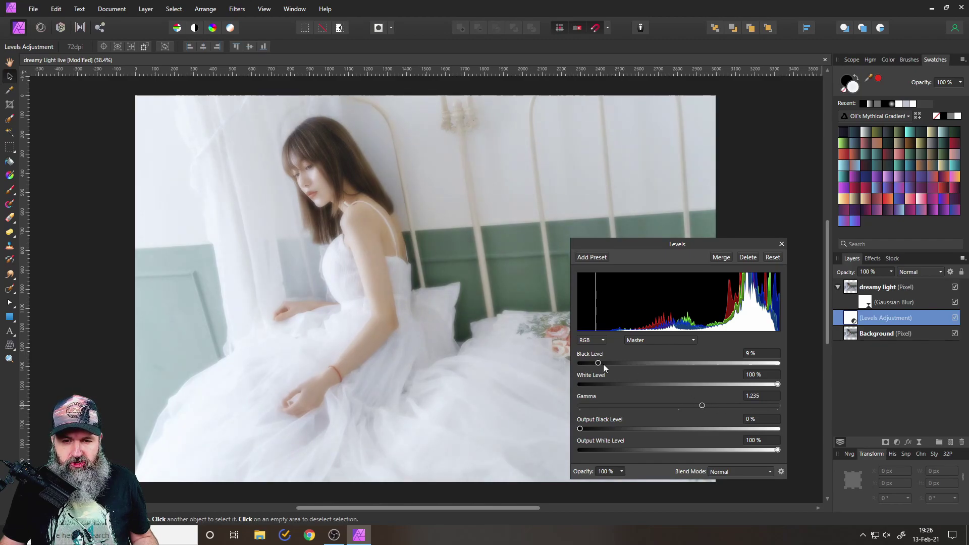
left_click_drag(599, 365, 602, 368)
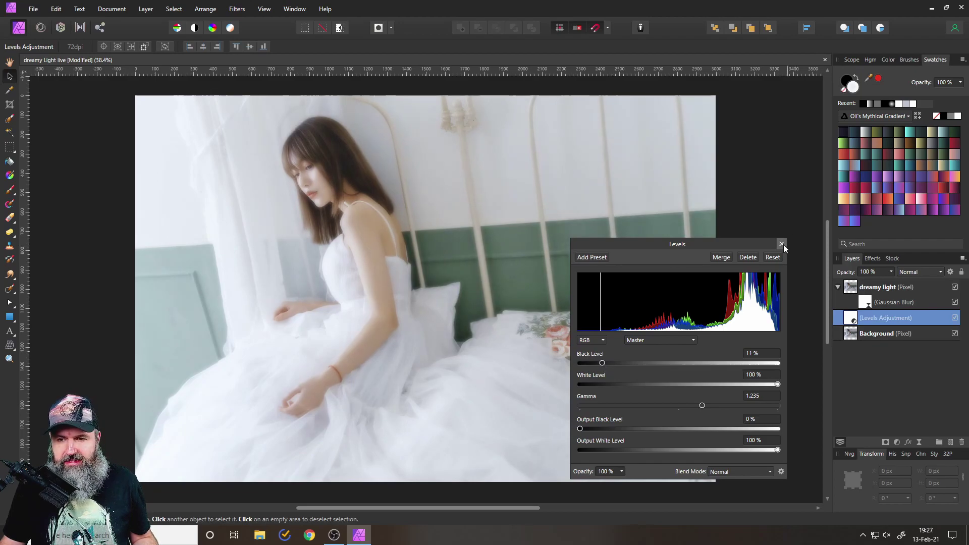
left_click_drag(711, 405, 701, 404)
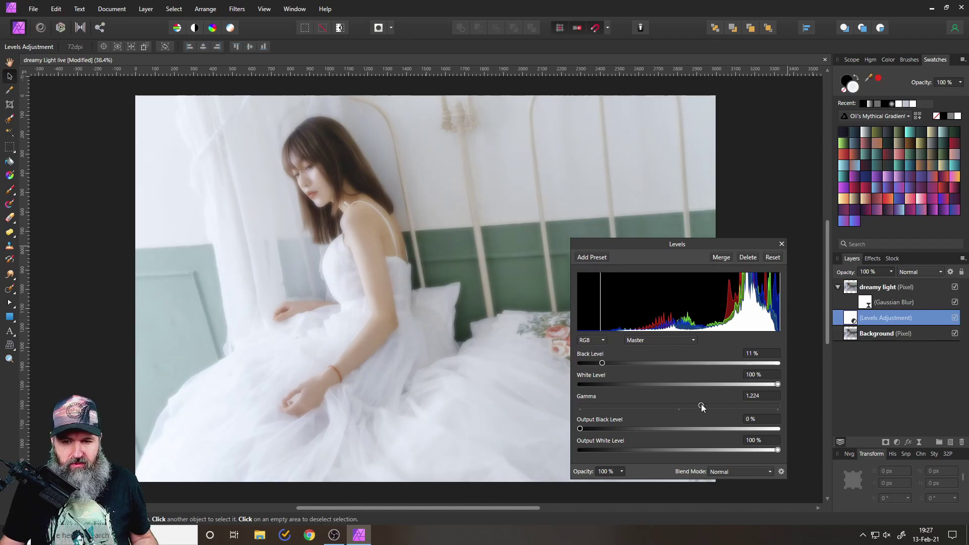
left_click(782, 244)
left_click_drag(853, 289, 890, 286)
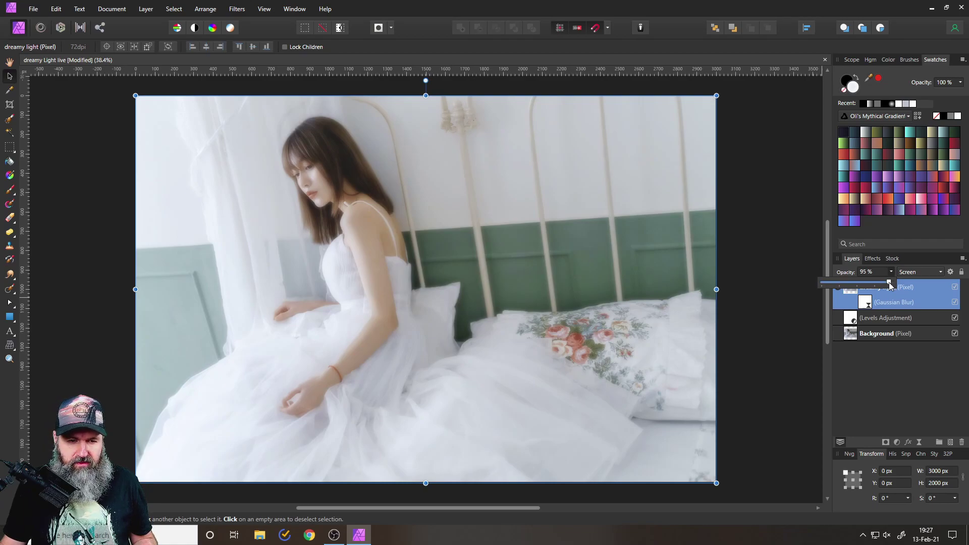
Set the dreamy light layer's Opacity slider to 95%.
left_click_drag(889, 286, 892, 272)
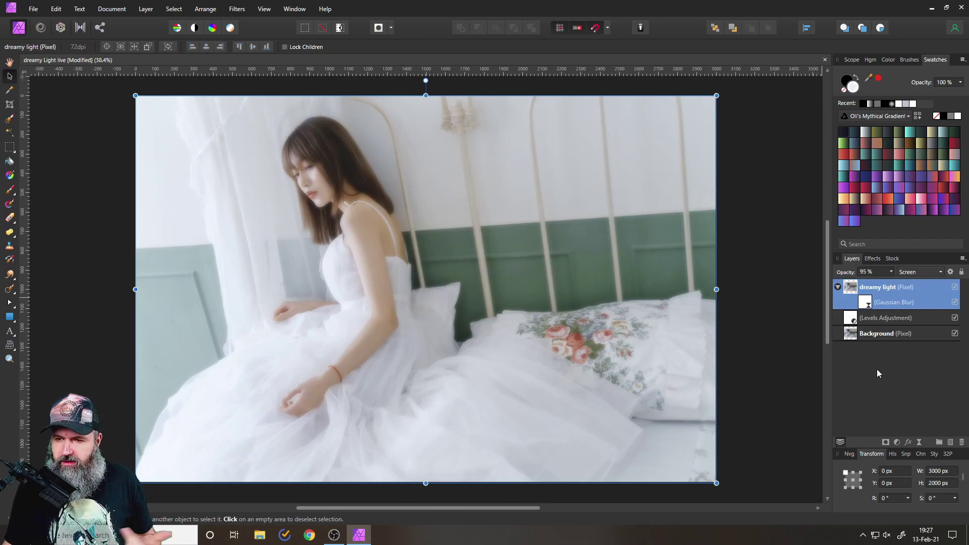
Add a Depth of Field live filter layer at the top of the stack, focus centred on her head.
left_click(919, 441)
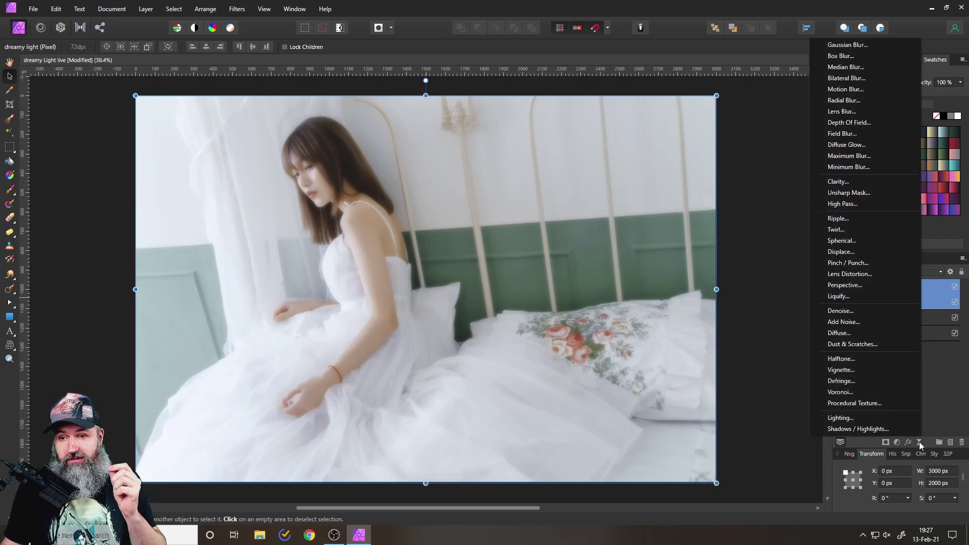
left_click(856, 123)
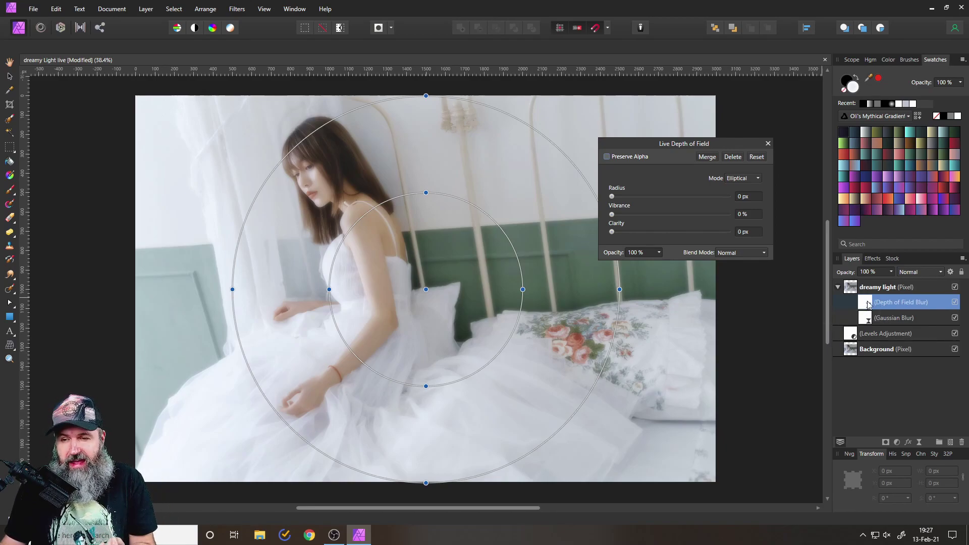
left_click_drag(867, 303, 857, 285)
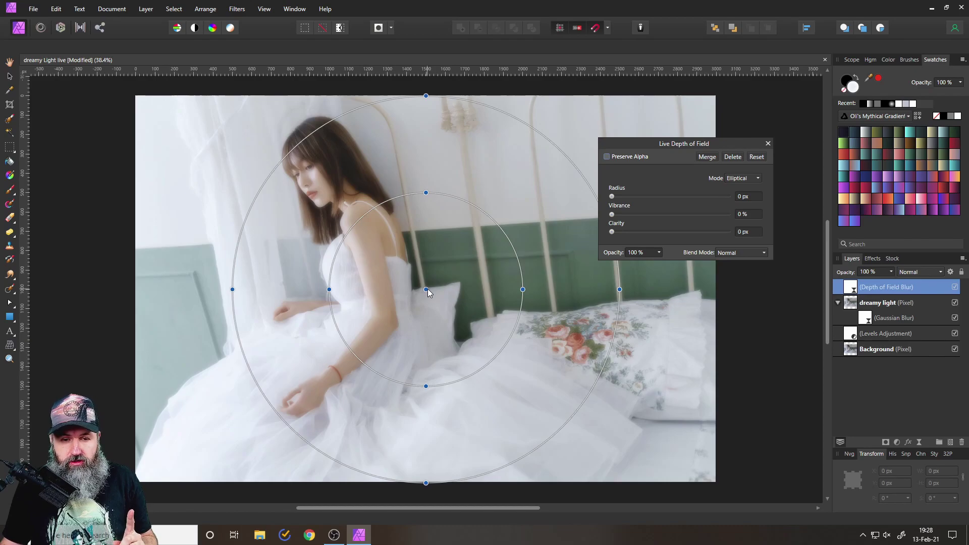
left_click_drag(426, 289, 349, 220)
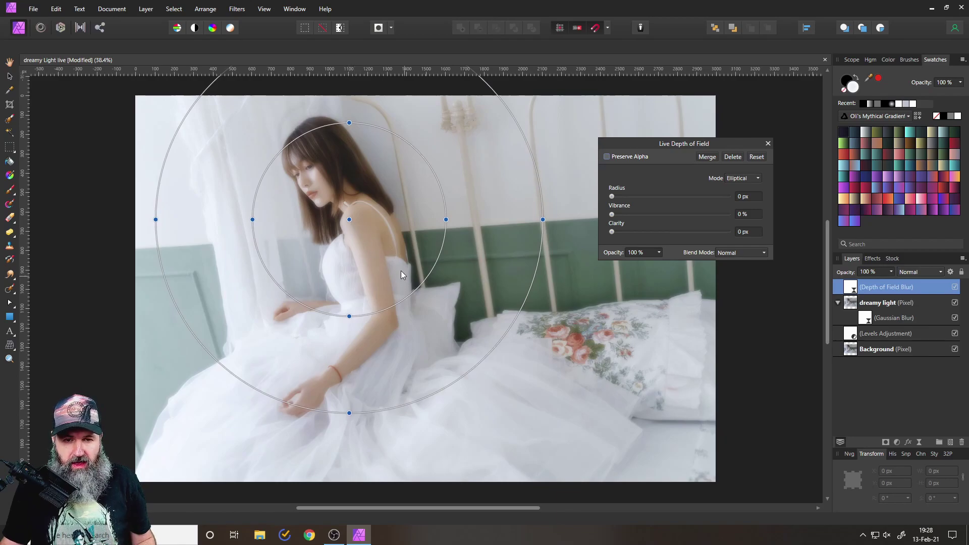
Reshape the inner and outer focus ellipses into a tall oval around the woman.
scroll(400, 268, "down", 5)
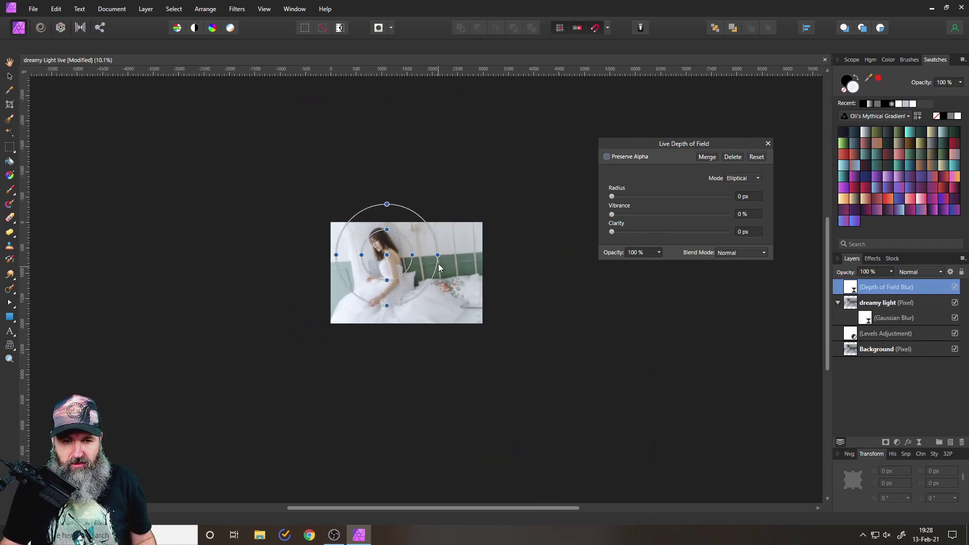
left_click_drag(437, 255, 536, 251)
left_click_drag(387, 306, 424, 442)
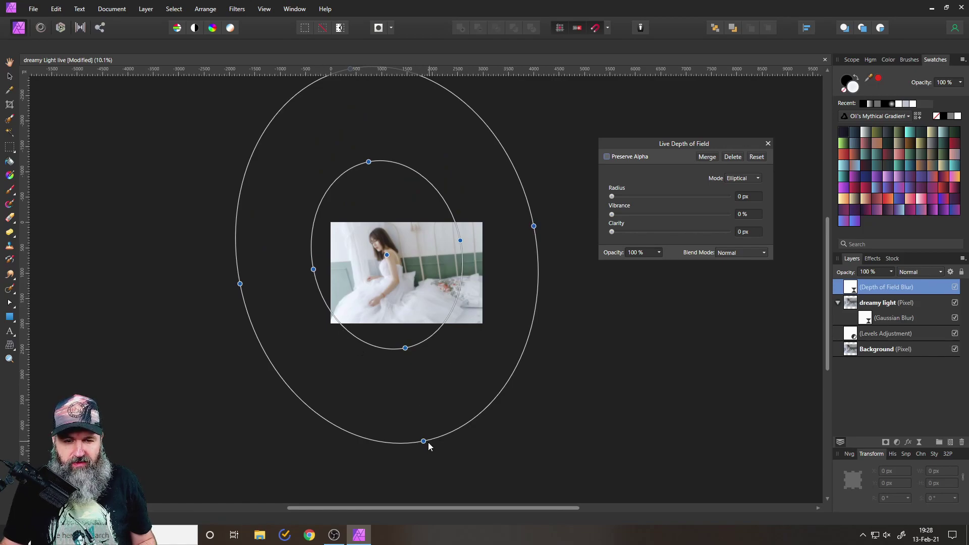
left_click_drag(424, 441, 429, 454)
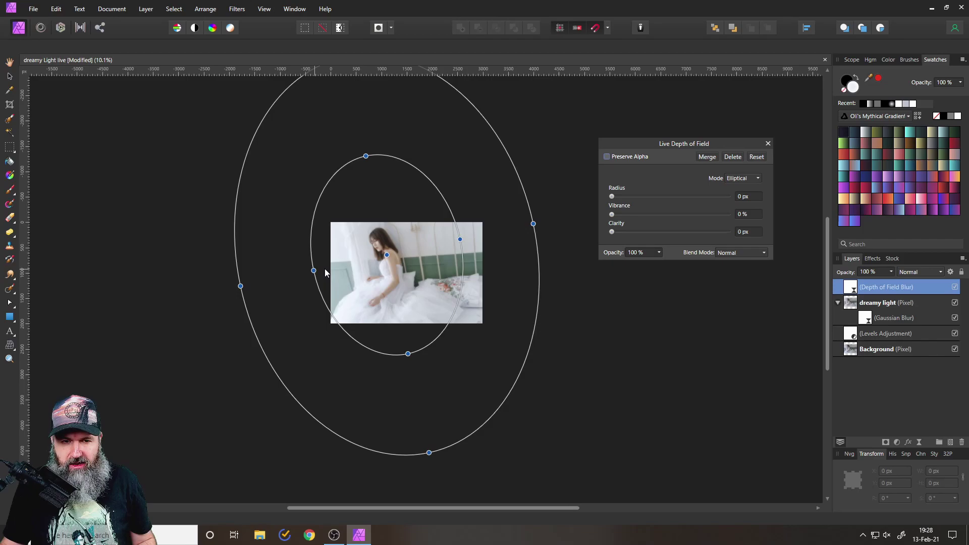
left_click_drag(313, 270, 331, 271)
left_click_drag(371, 179, 381, 237)
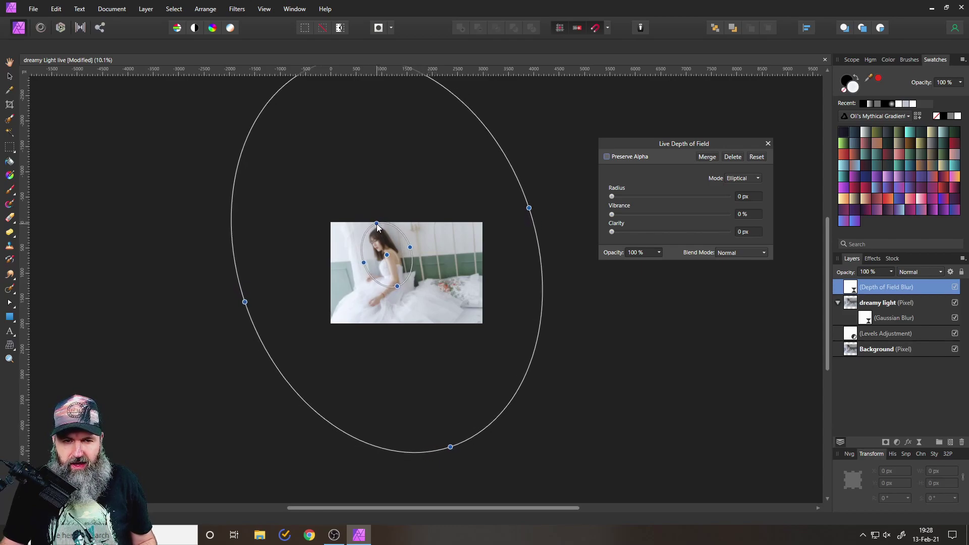
Turn on Preserve Alpha and set radius 8.6 px, vibrance 38% and clarity 8 px.
scroll(383, 249, "up", 5)
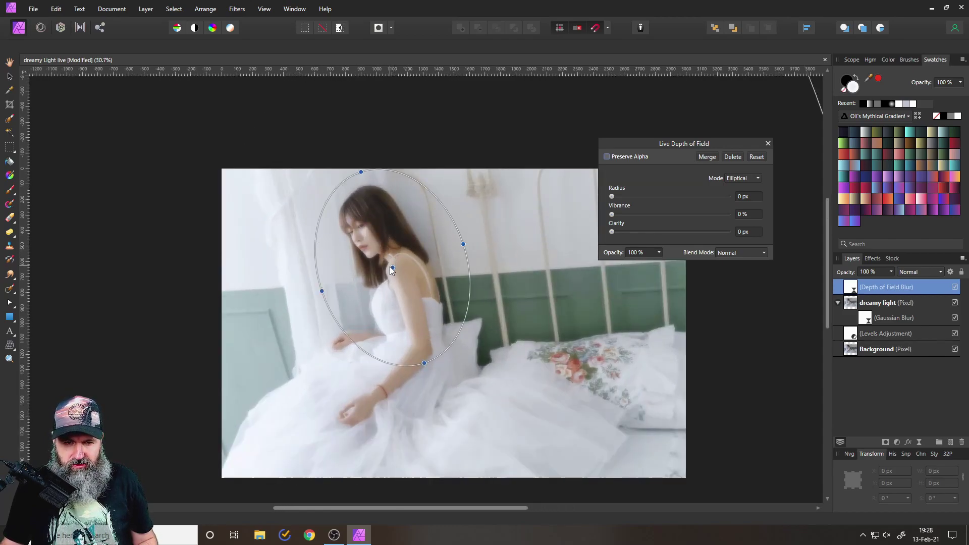
mouse_move(649, 148)
left_mouse_down()
mouse_move(650, 183)
mouse_move(658, 165)
left_mouse_up()
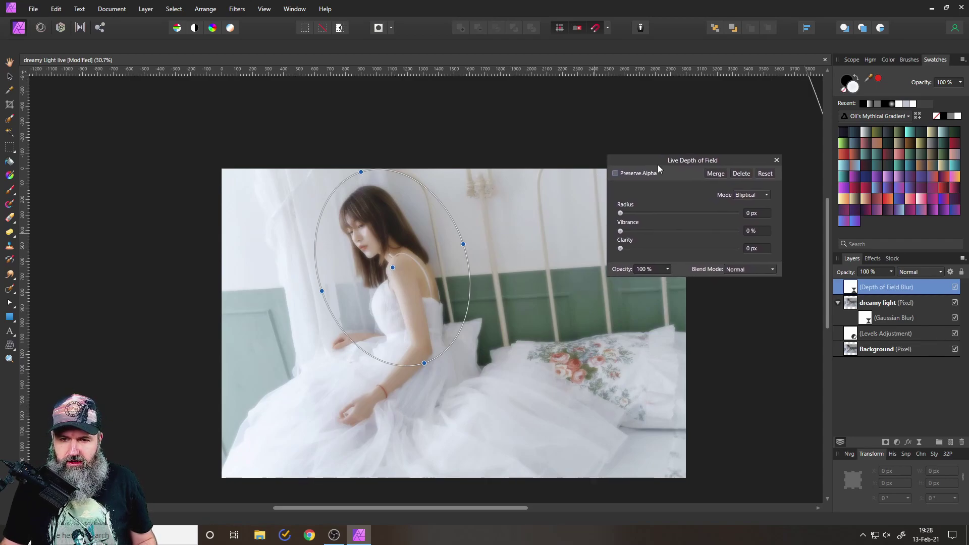
left_click(617, 174)
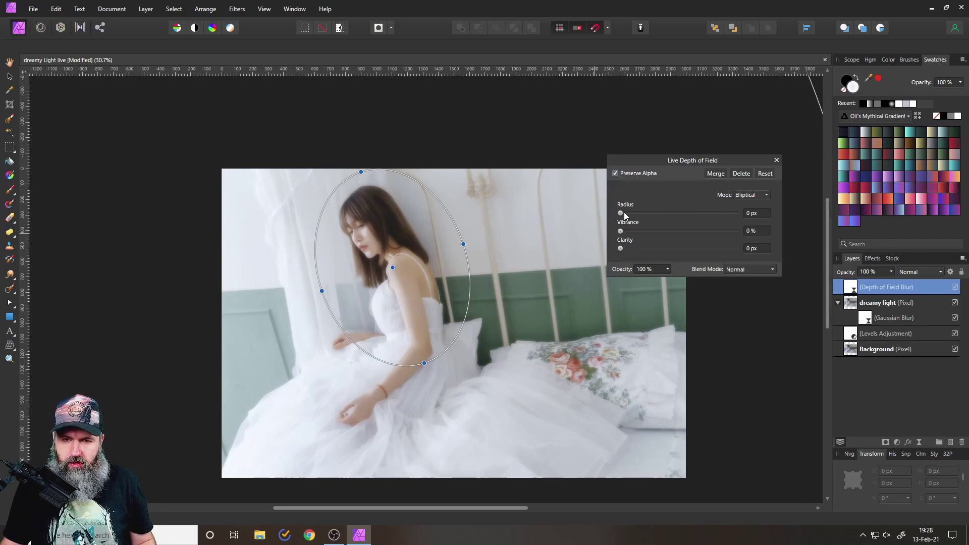
left_click_drag(620, 212, 671, 216)
scroll(625, 362, "up", 3)
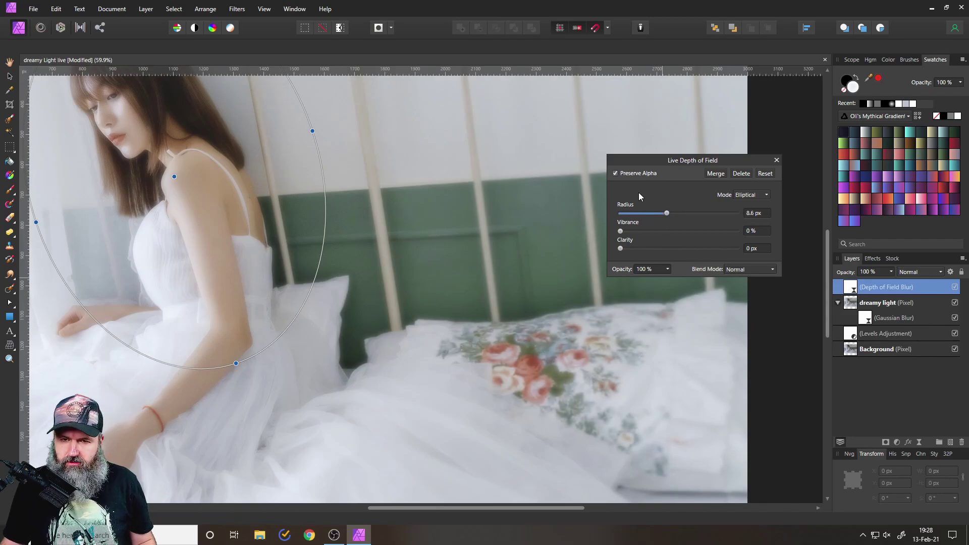
scroll(316, 232, "down", 2)
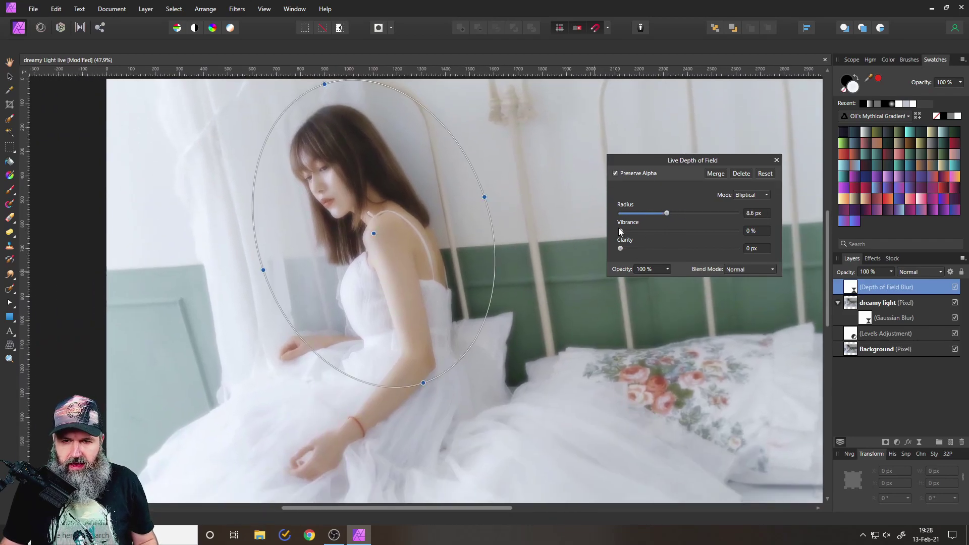
left_click_drag(621, 230, 653, 232)
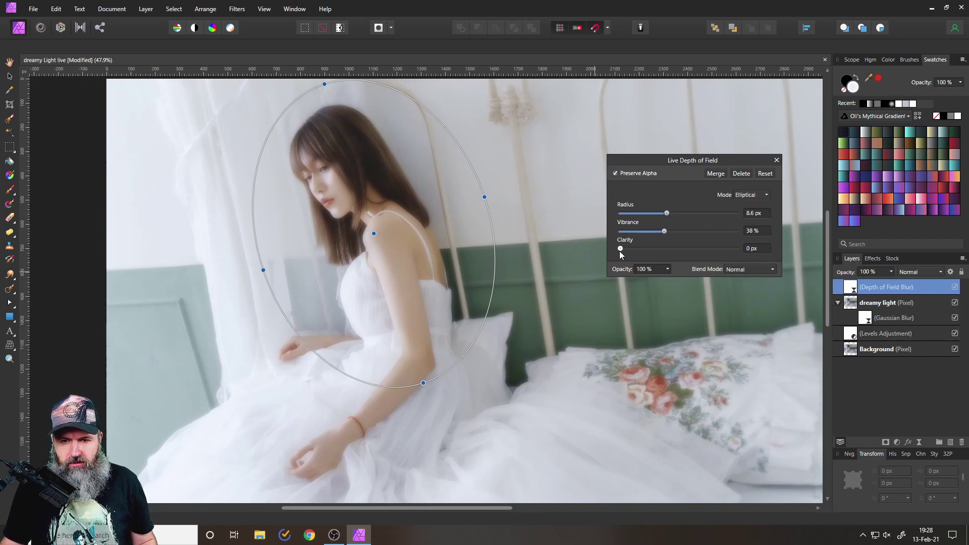
left_click_drag(620, 250, 668, 249)
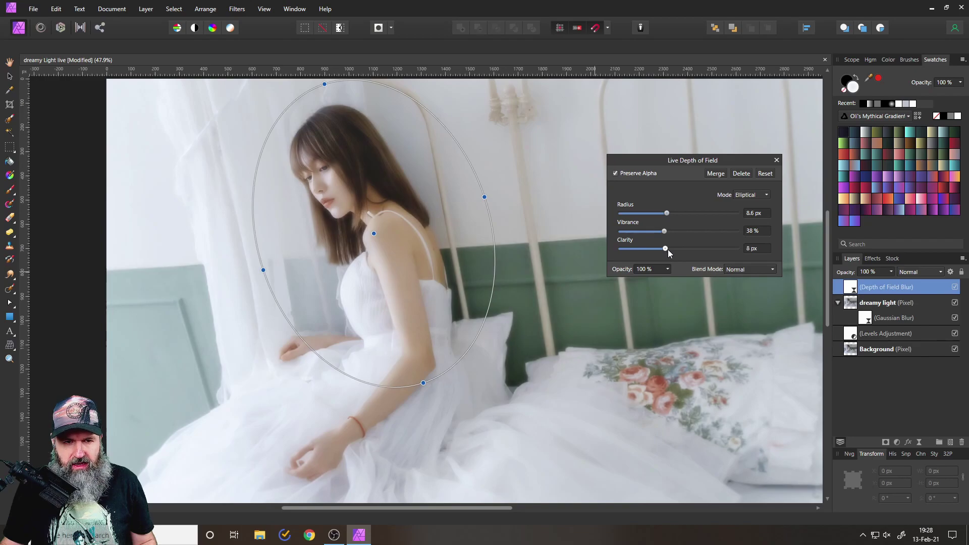
left_click(776, 160)
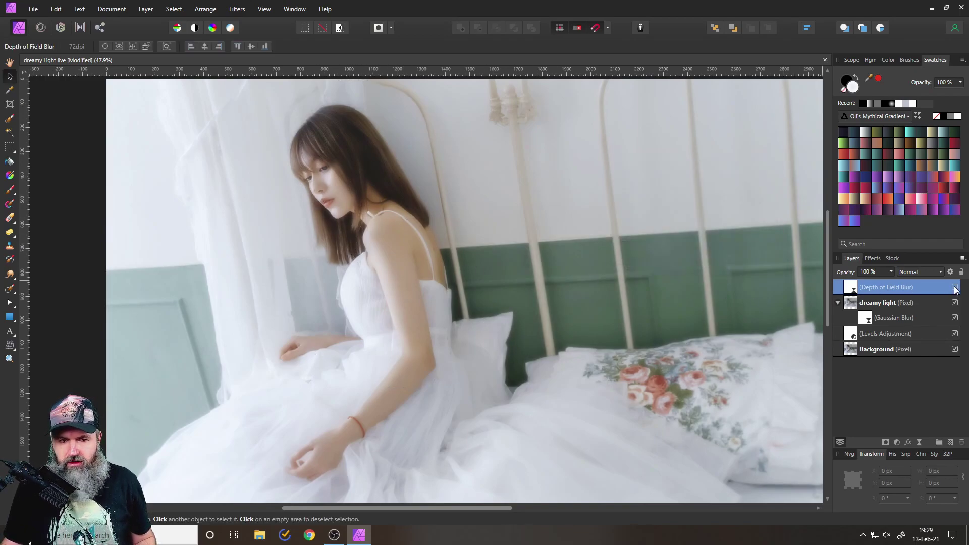
scroll(506, 267, "down", 3, "ctrl")
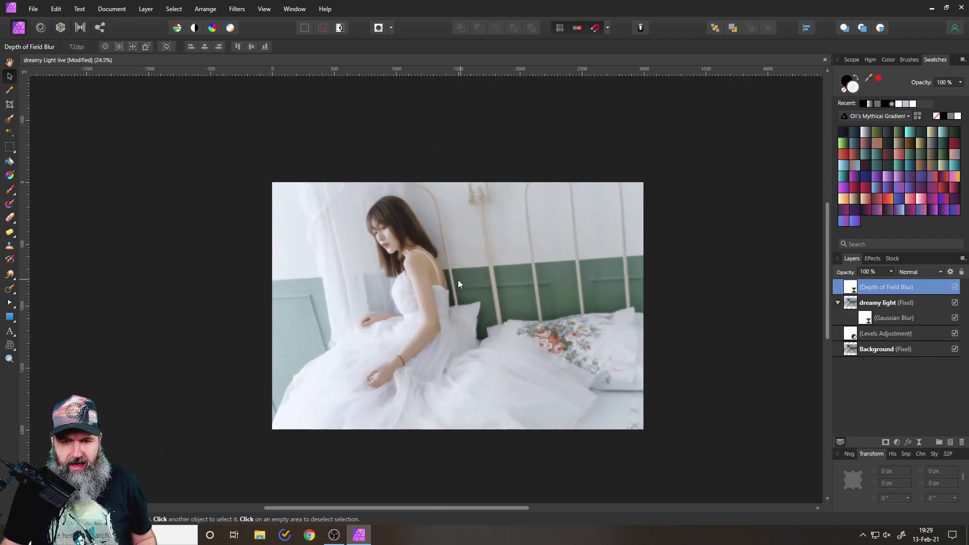
left_click(953, 287)
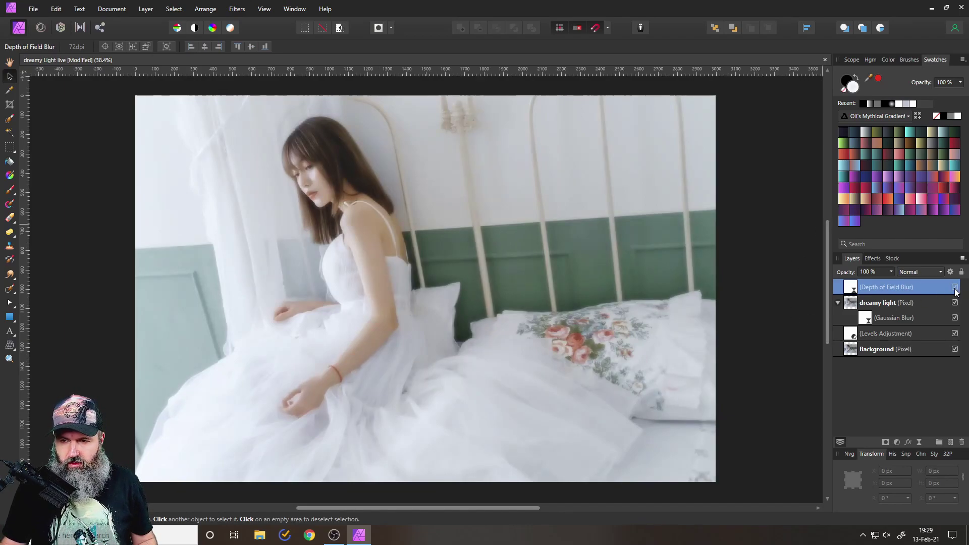
left_click(955, 289)
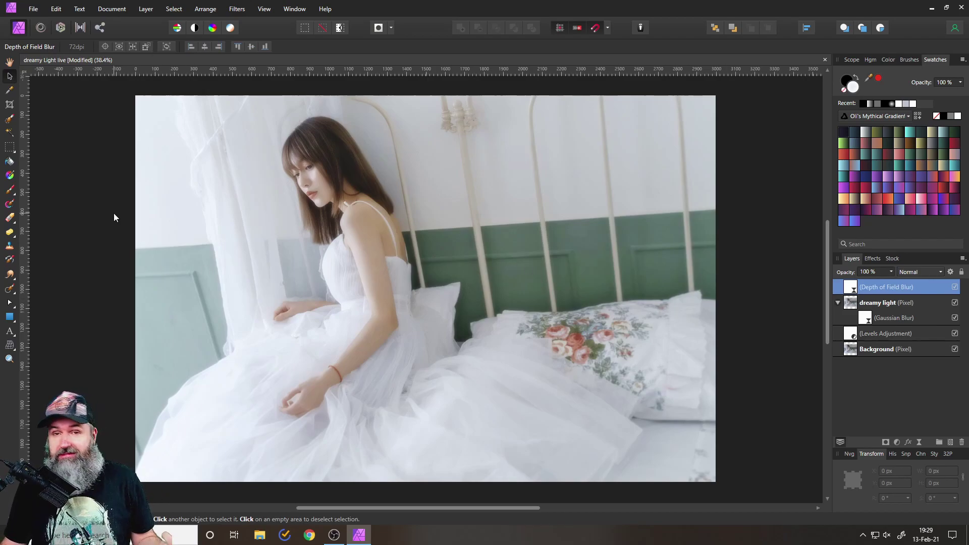
Draw a tall ellipse over the left side of the photo with the Ellipse Tool.
left_click(11, 322)
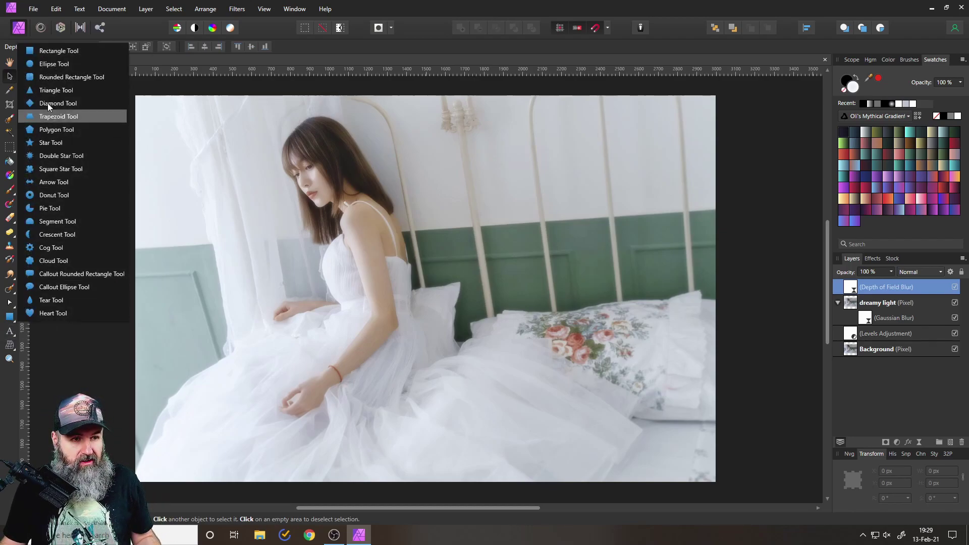
left_click(54, 64)
left_click_drag(119, 160, 271, 427)
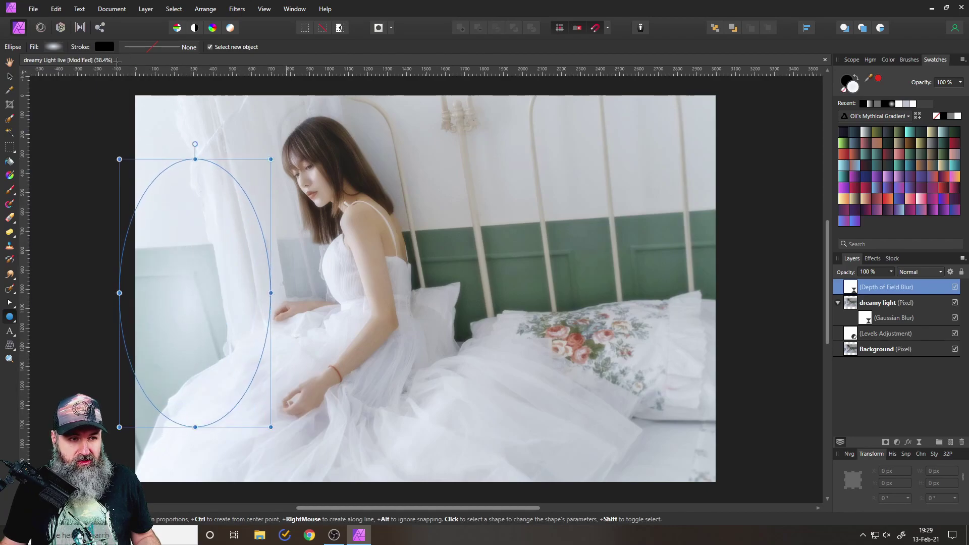
Fill the ellipse with a pale bluish-white colour sampled from the photo.
left_click(49, 46)
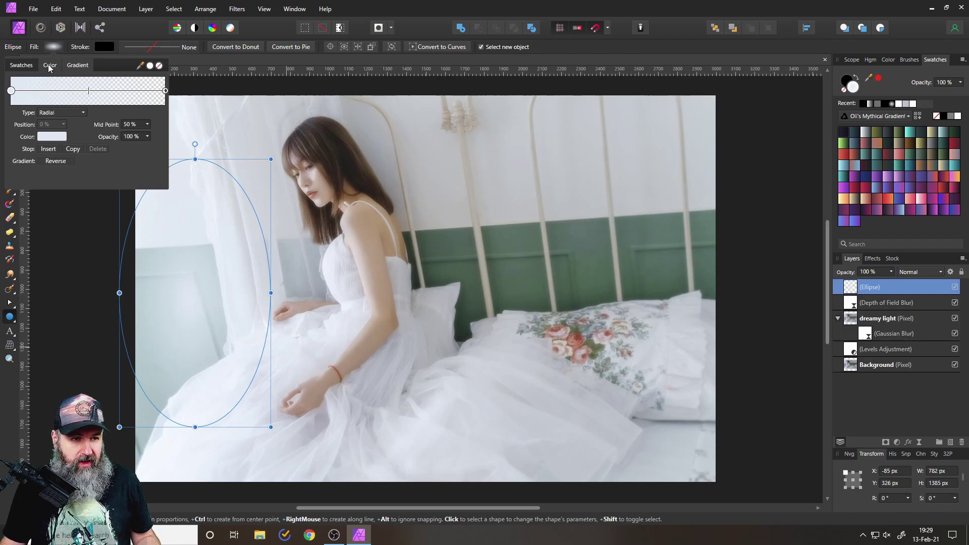
left_click(49, 66)
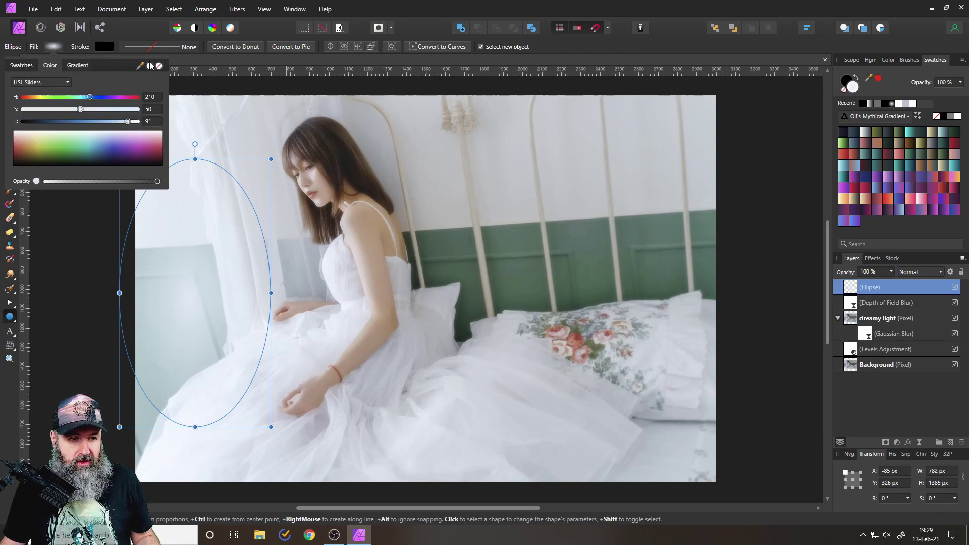
left_click(51, 46)
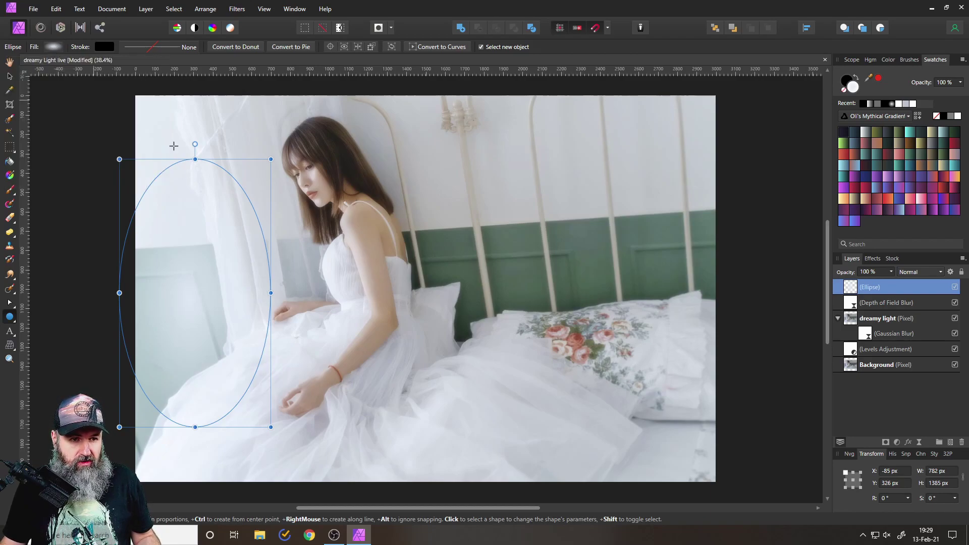
left_click(50, 47)
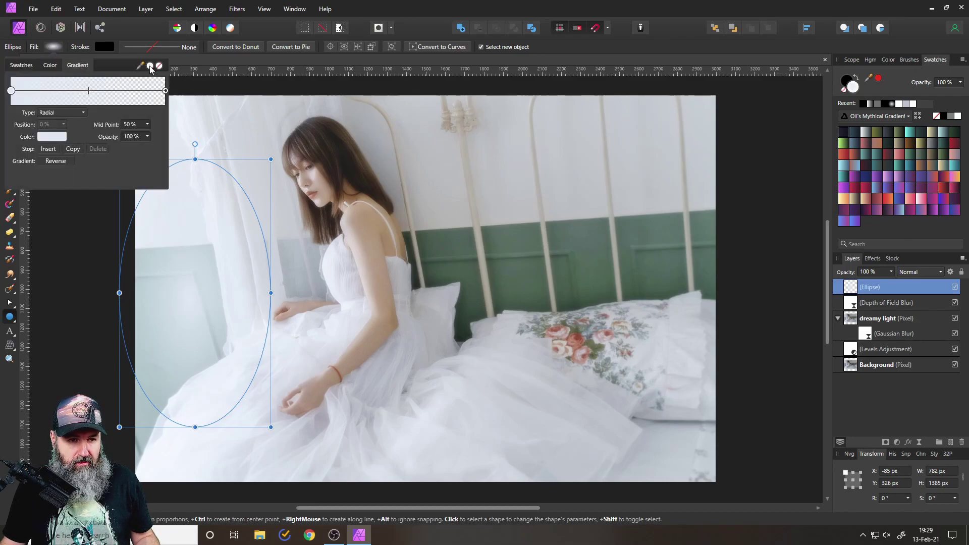
left_click_drag(149, 66, 148, 233)
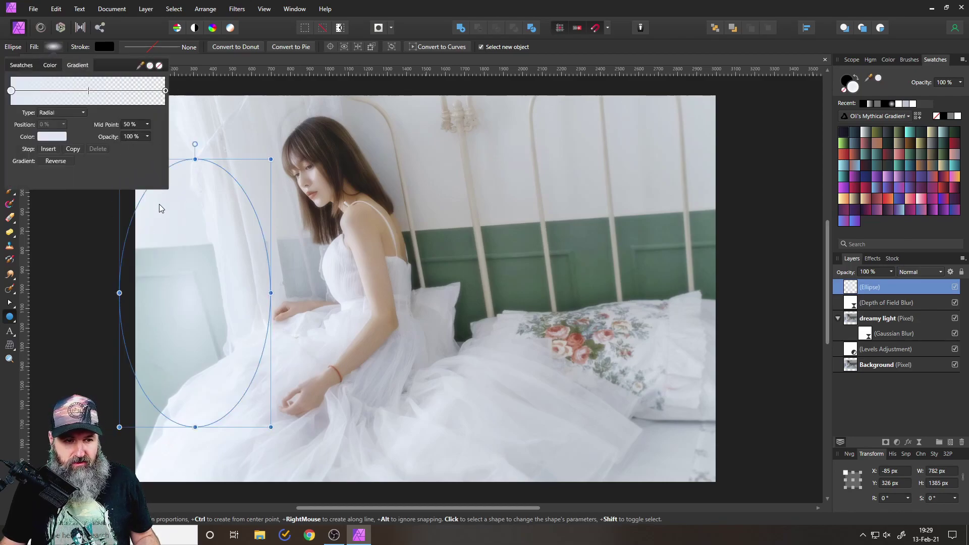
left_click(152, 66)
left_click(53, 46)
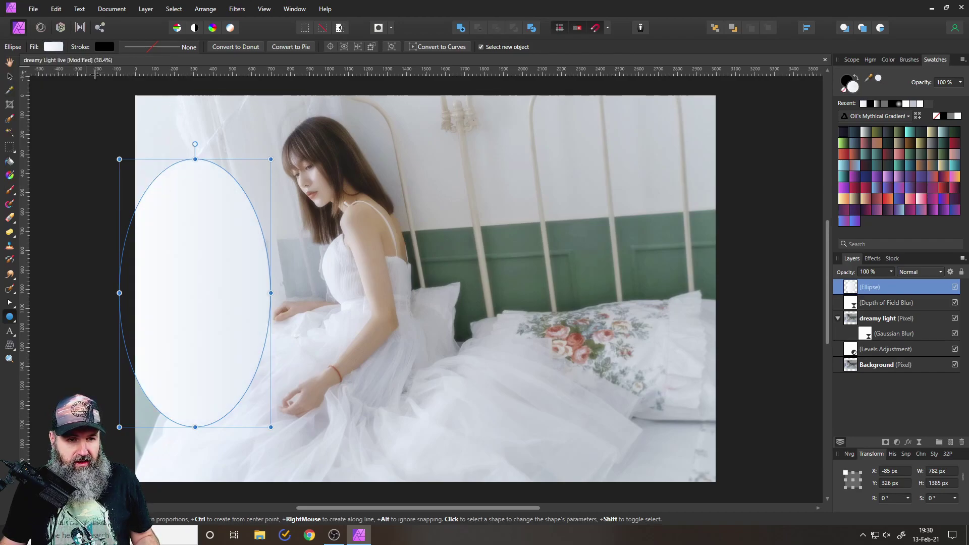
Move the ellipse to the centre of the photo.
left_click(9, 75)
left_click_drag(234, 300, 449, 304)
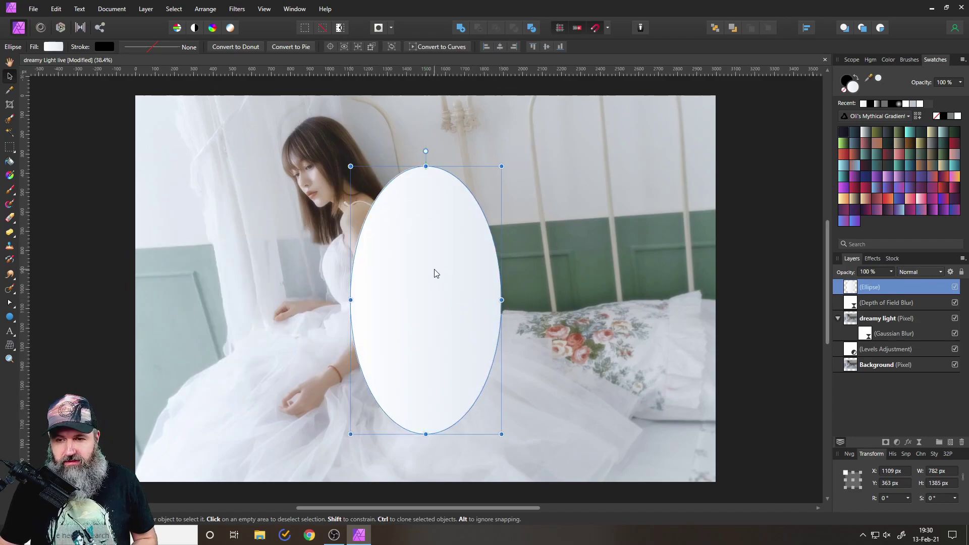
left_click(873, 259)
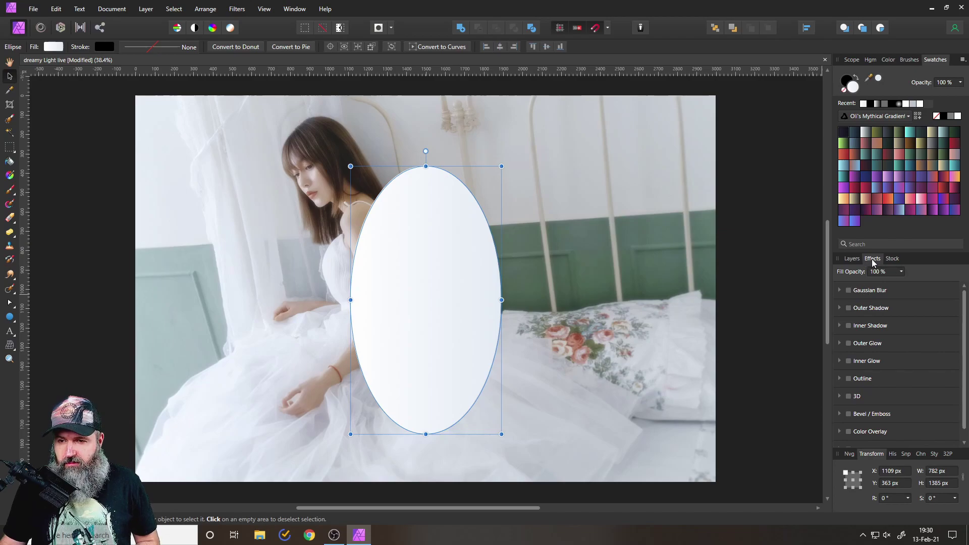
left_click(852, 259)
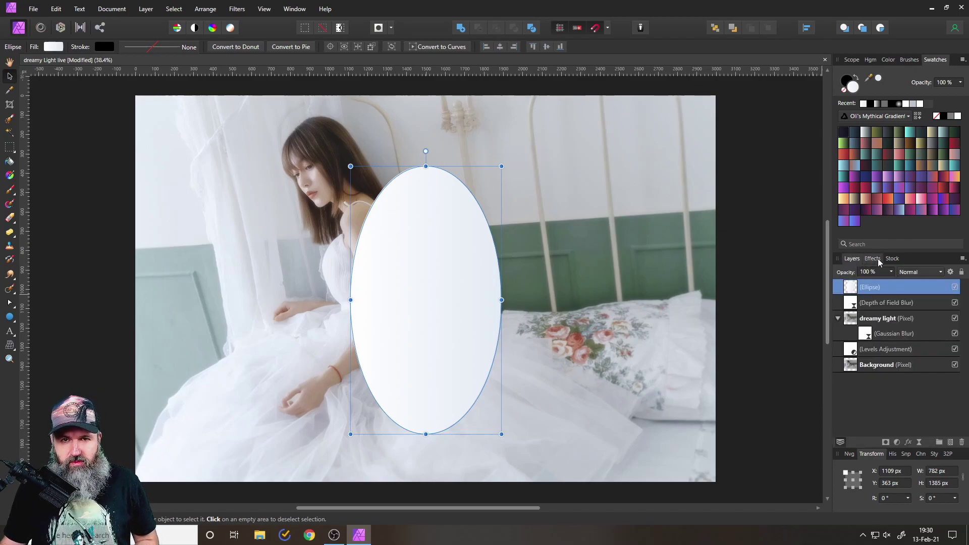
left_click(877, 258)
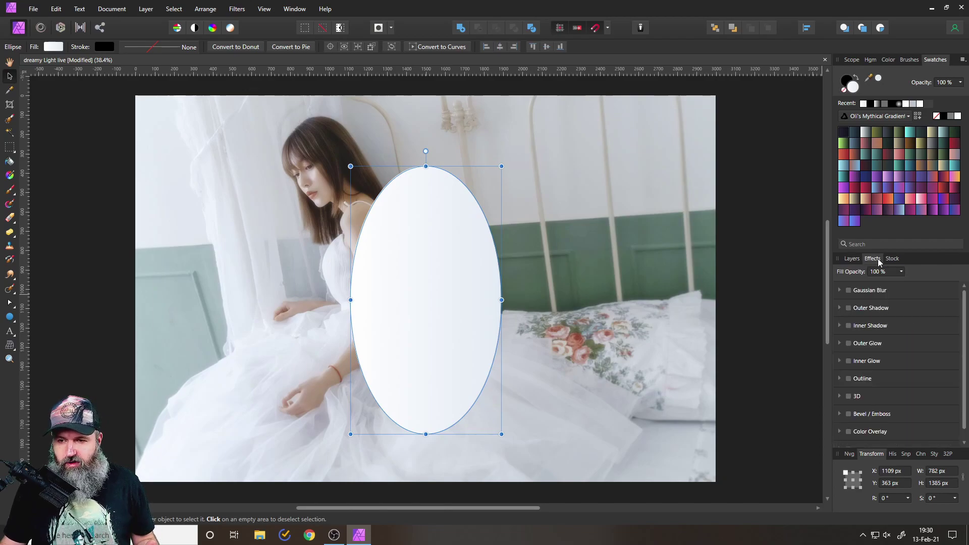
Give the ellipse a Gaussian Blur effect, trying 600 px then settling on 450 px radius.
left_click(848, 291)
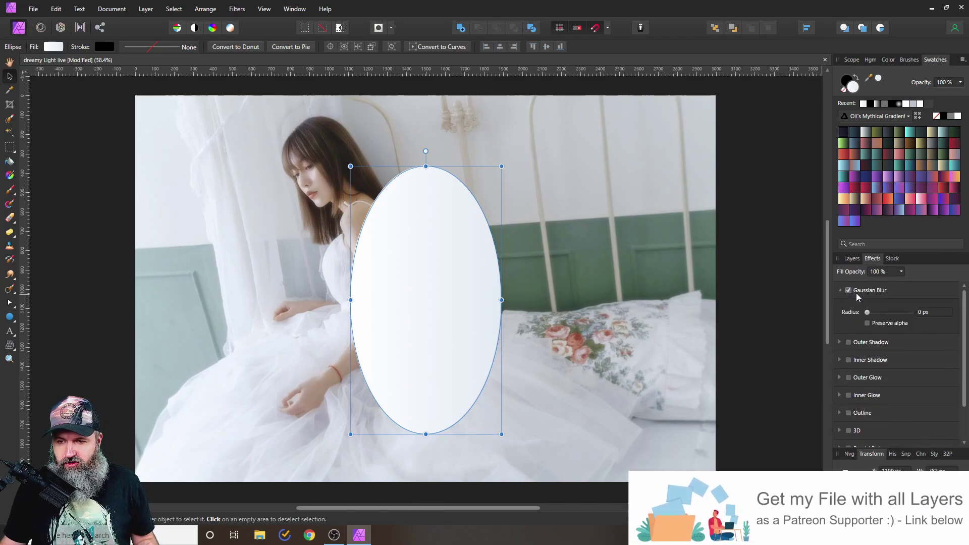
left_click(929, 312)
type("600")
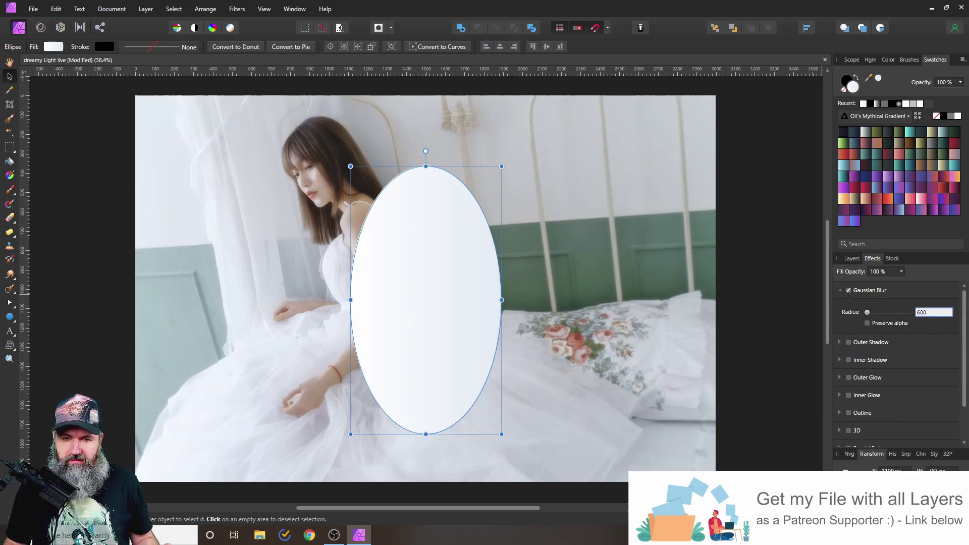
key("Return")
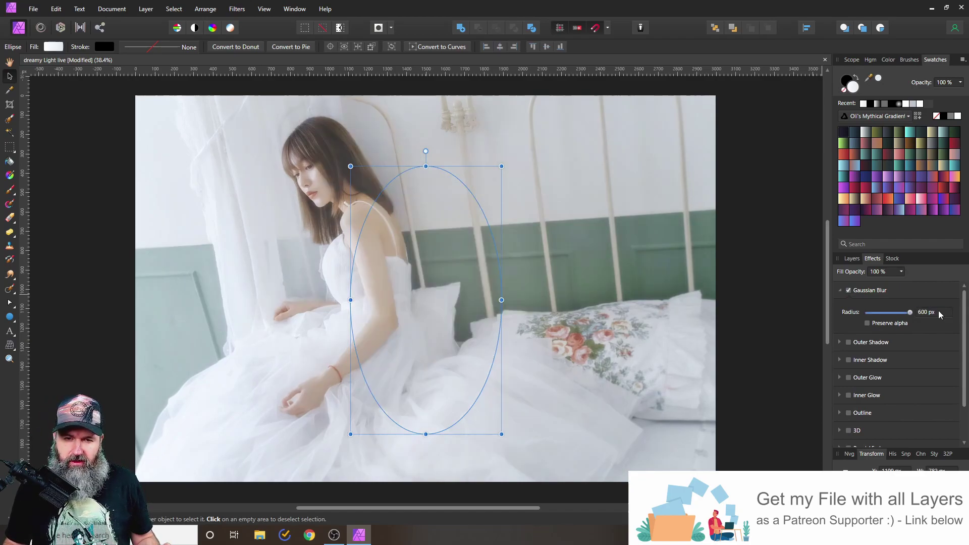
left_click(939, 313)
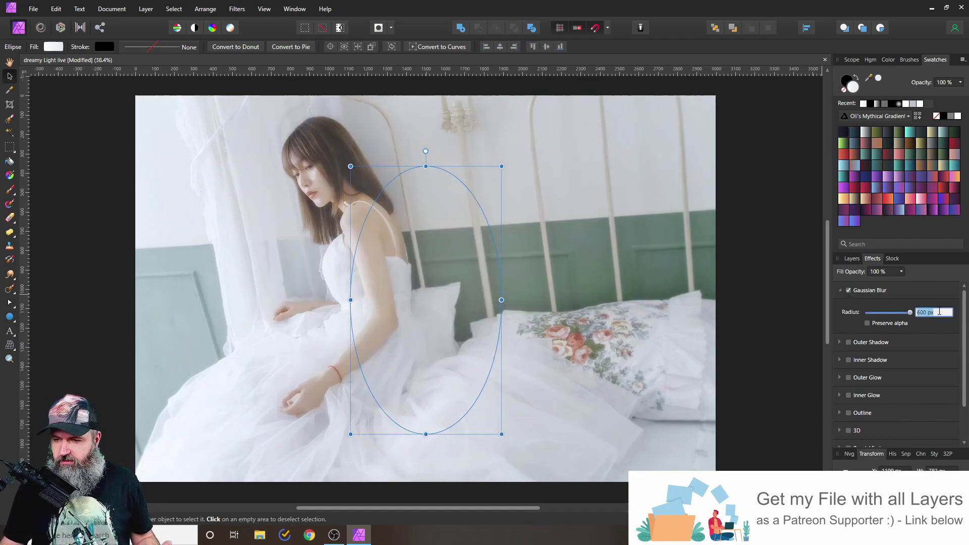
type("4")
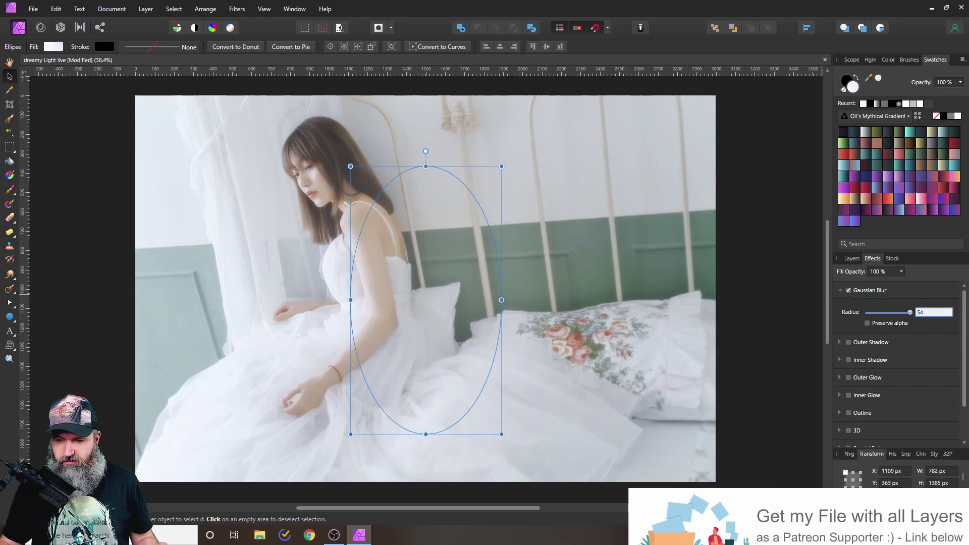
type("50")
key("Return")
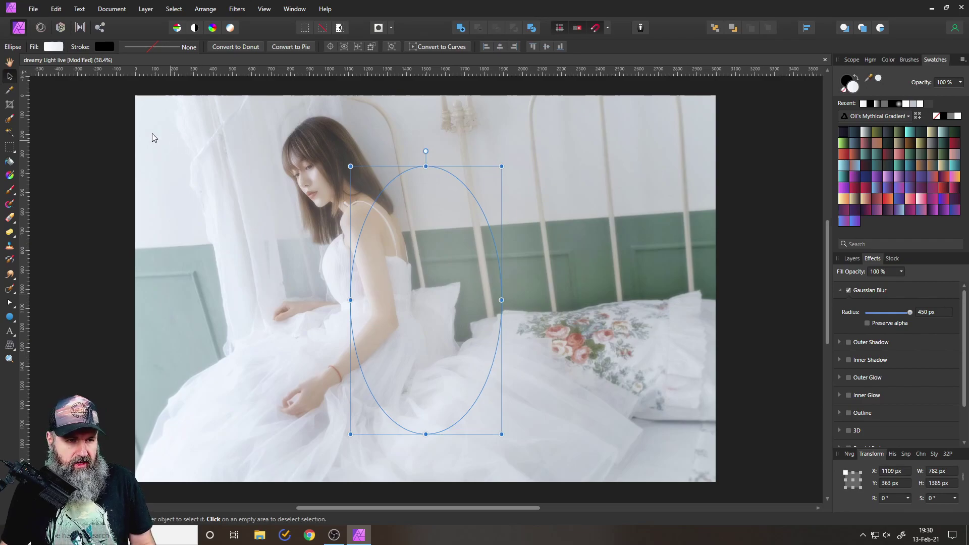
Move the glow ellipse to the photo's upper-left edge and enlarge it.
left_click(10, 77)
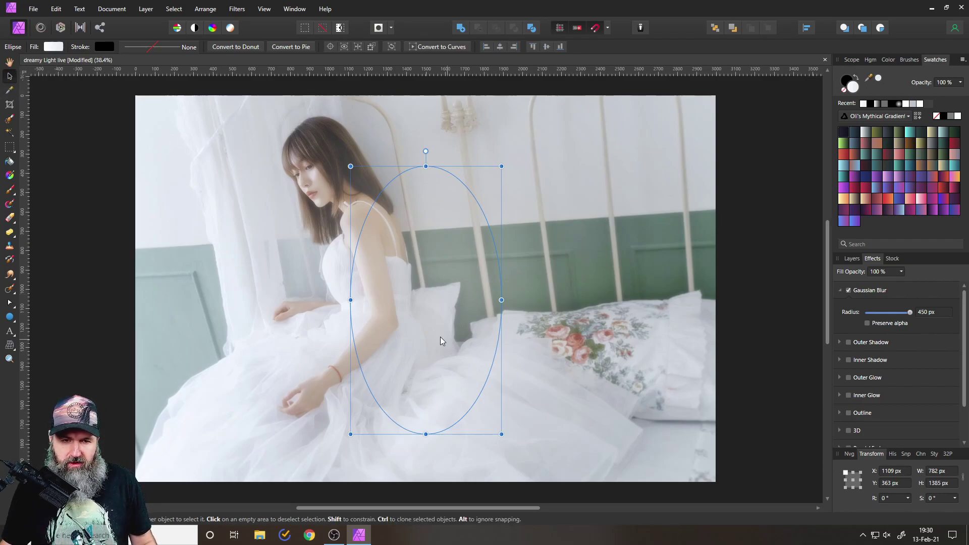
left_click_drag(440, 341, 174, 246)
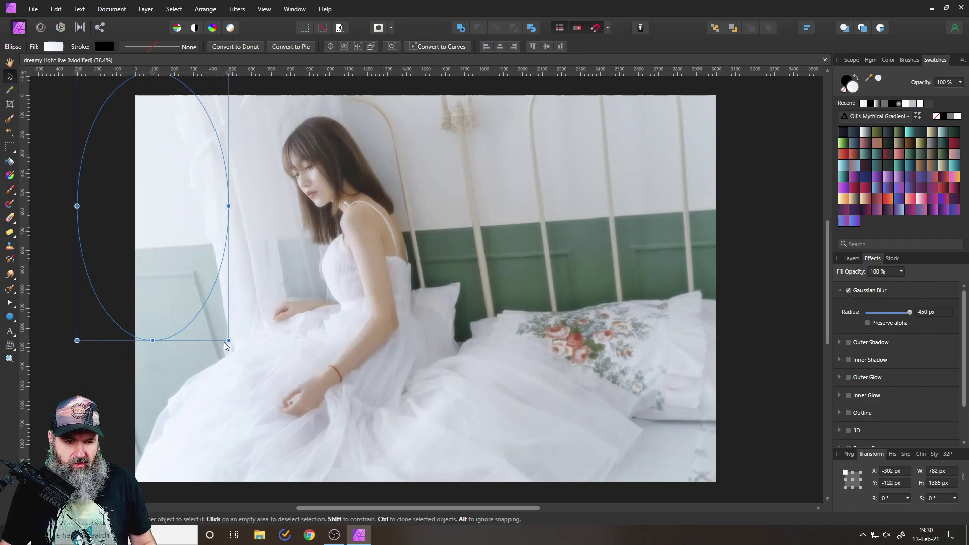
left_click_drag(228, 341, 295, 425)
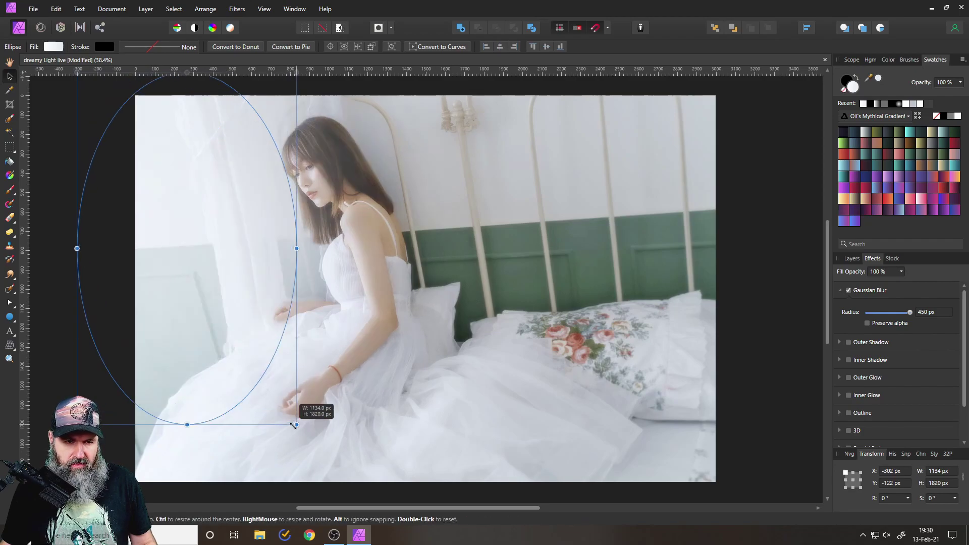
left_click_drag(220, 308, 139, 252)
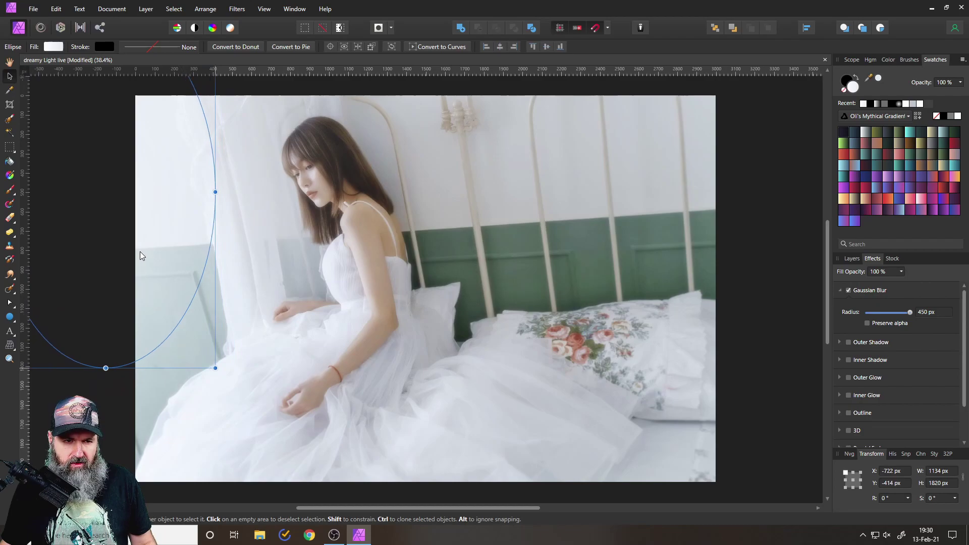
scroll(169, 282, "down", 2)
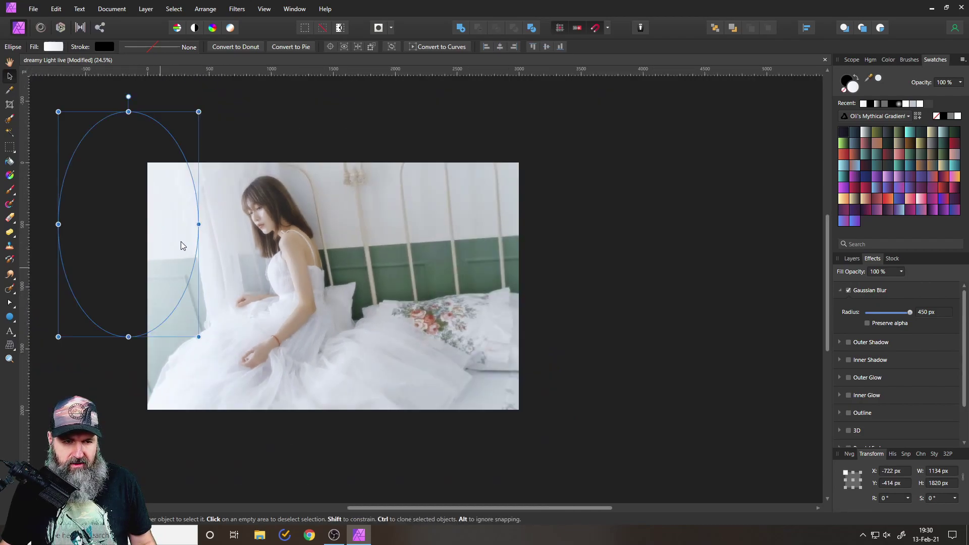
Toggle the glow layer's visibility repeatedly to compare the photo with and without it.
left_click(847, 261)
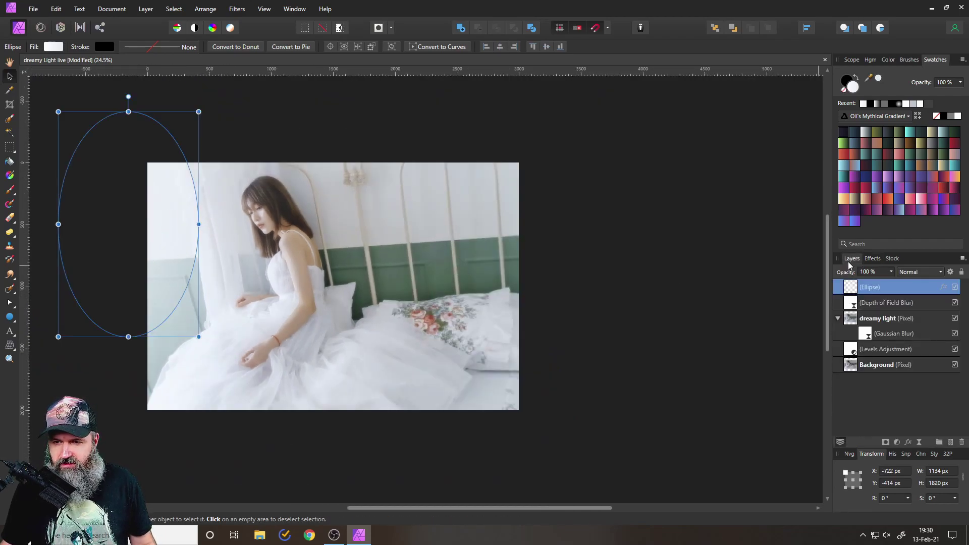
left_click(955, 287)
left_click(956, 287)
left_click(956, 287)
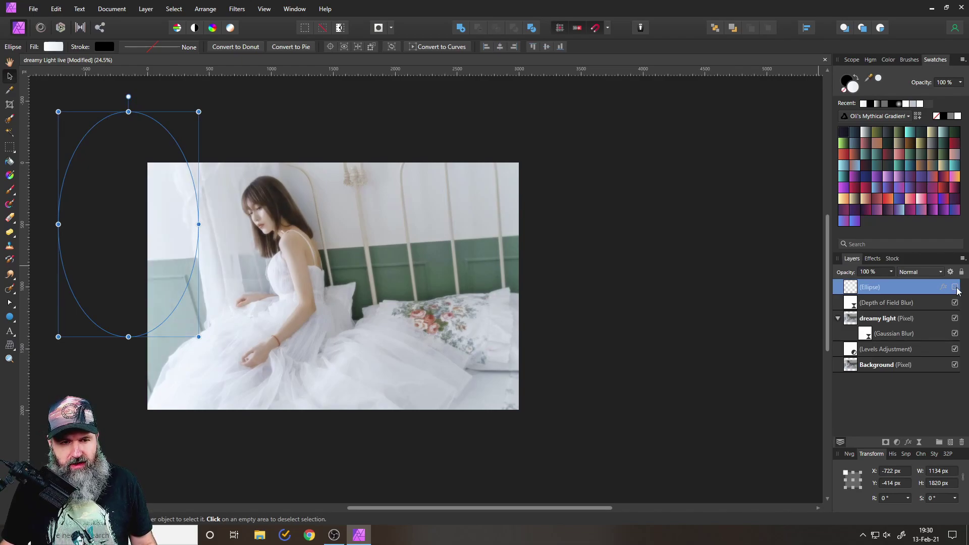
left_click(955, 287)
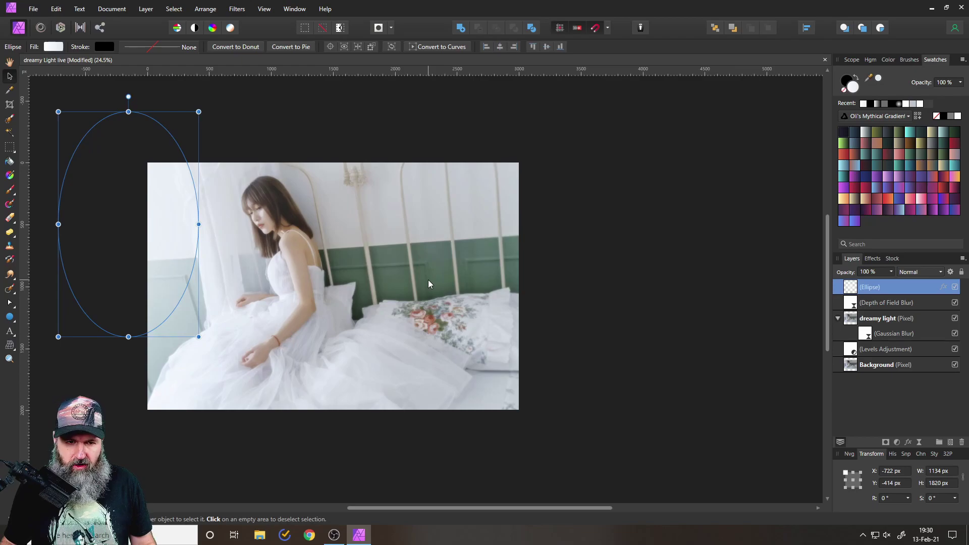
scroll(428, 284, "up", 2)
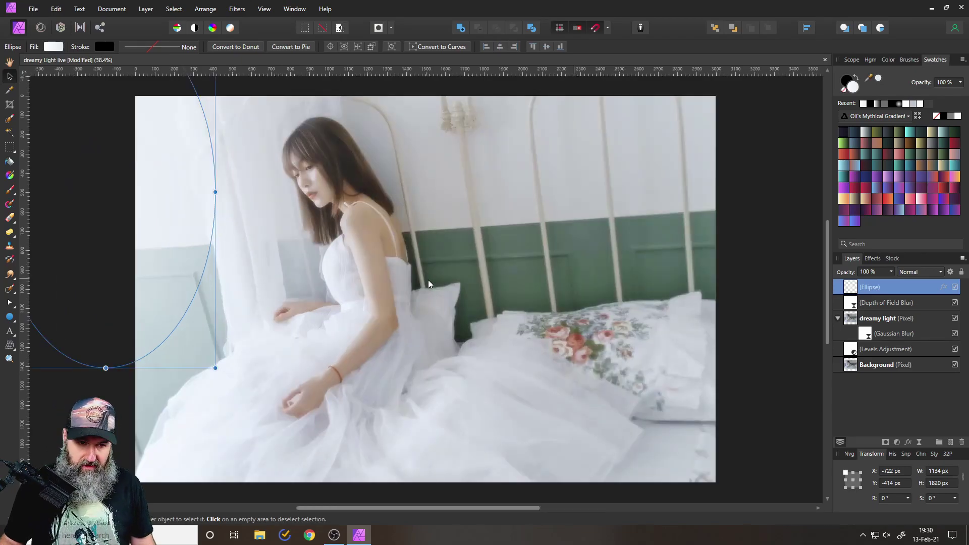
left_click(955, 287)
left_click(955, 287)
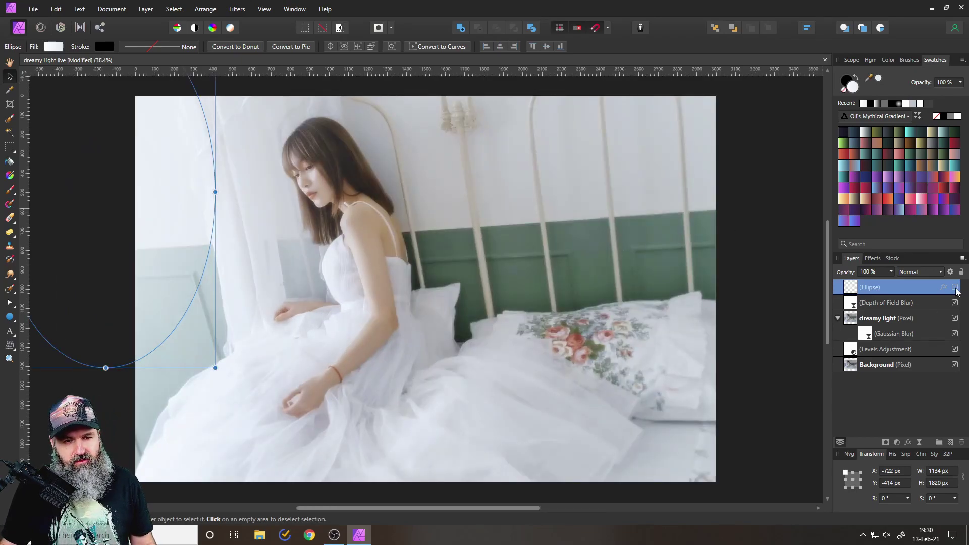
left_click(956, 287)
left_click(955, 287)
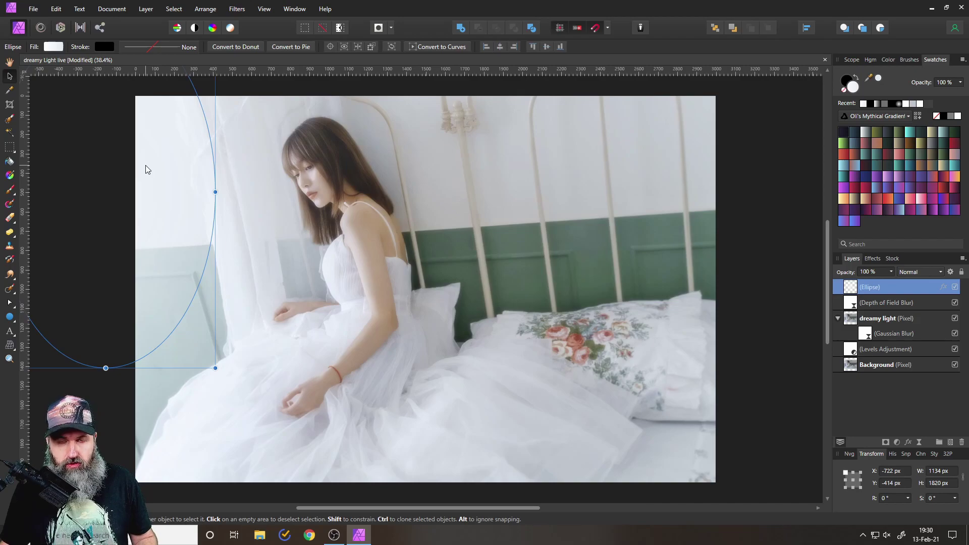
Move the glow copy to the upper right, enlarge it there, and fade it to 68% opacity.
mouse_move(143, 179)
left_mouse_down()
mouse_move(526, 186)
mouse_move(726, 173)
mouse_move(716, 171)
left_mouse_up()
scroll(651, 260, "down", 2)
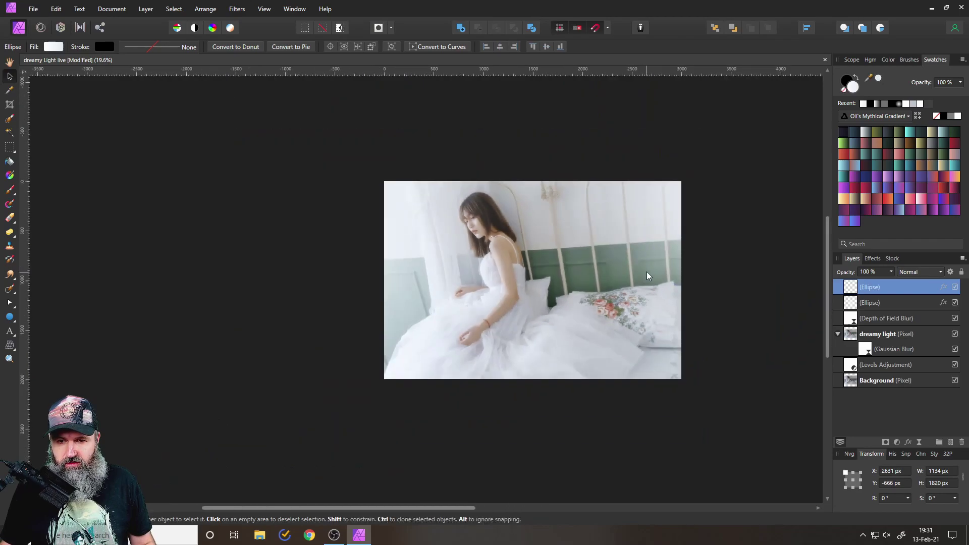
left_click_drag(643, 296, 528, 378)
left_click_drag(605, 308, 634, 221)
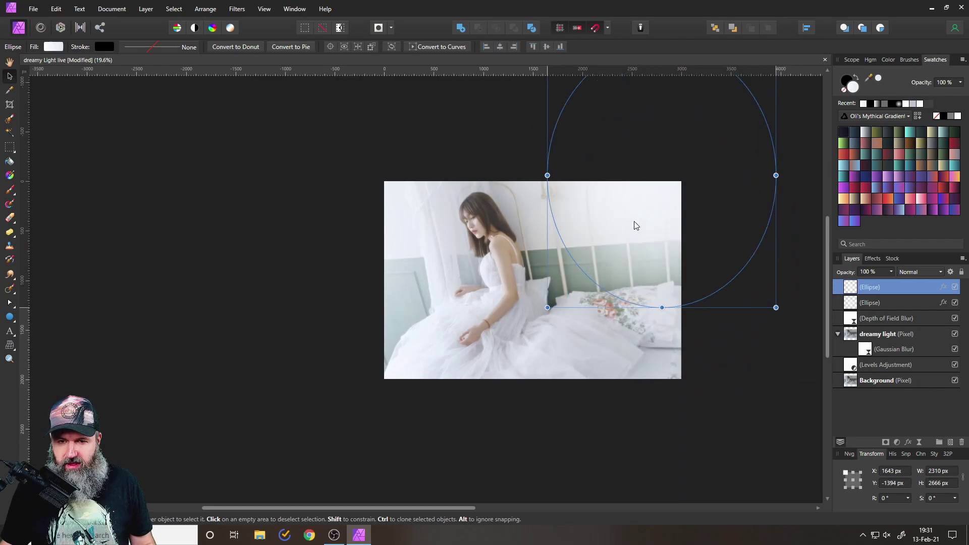
left_click(891, 272)
left_click_drag(893, 285, 871, 285)
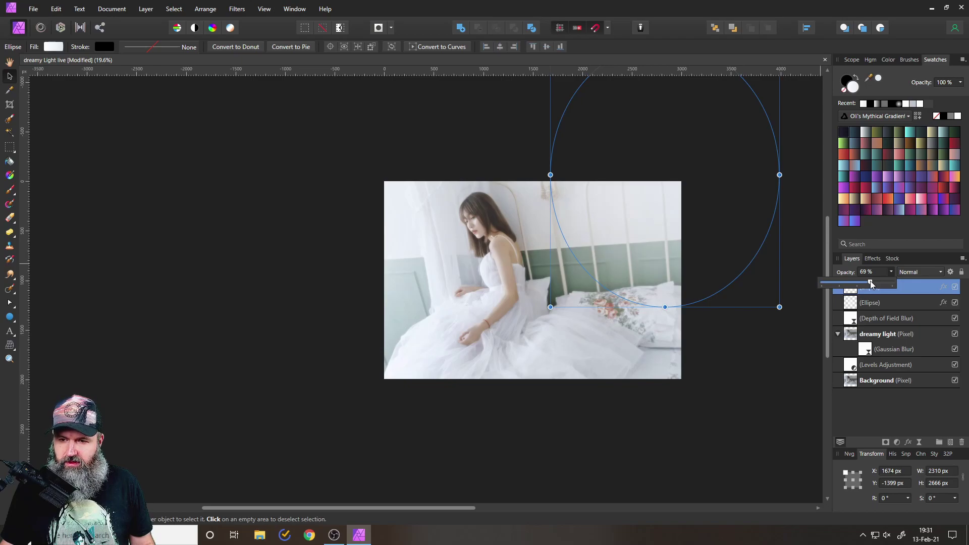
left_click_drag(662, 238, 631, 235)
left_click(511, 438)
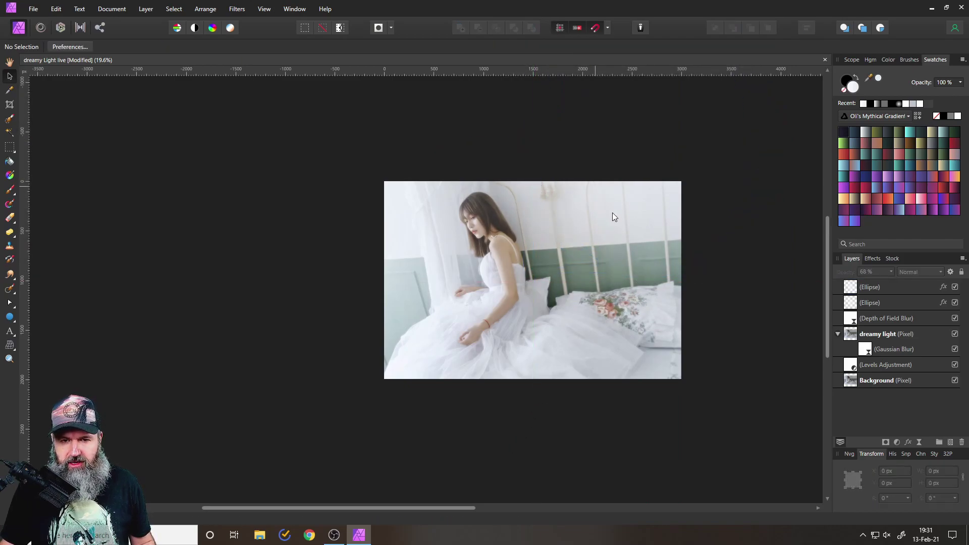
Shift the upper glow up-right over the headboard, compare it hidden and shown, and lower it to 50% opacity.
scroll(502, 302, "down", 1)
scroll(501, 302, "up", 3)
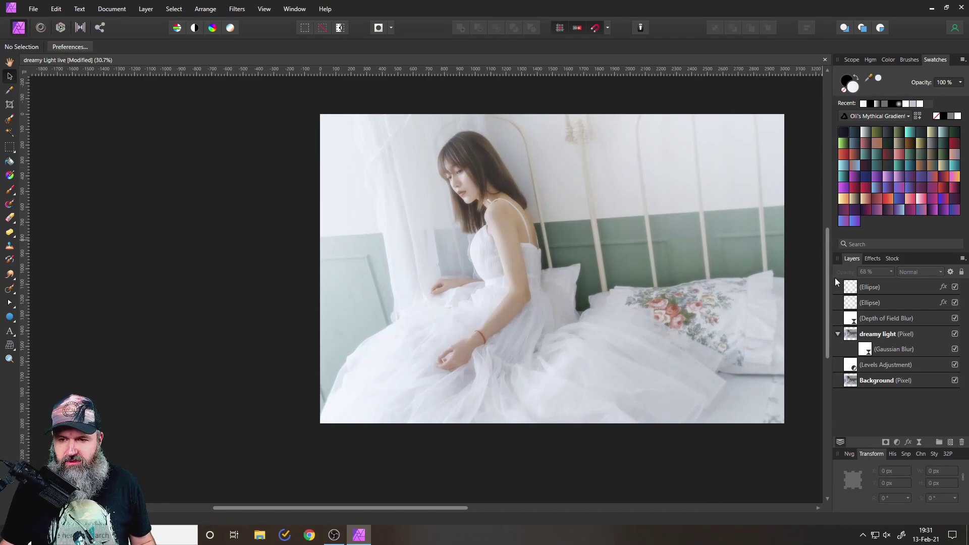
left_click(852, 287)
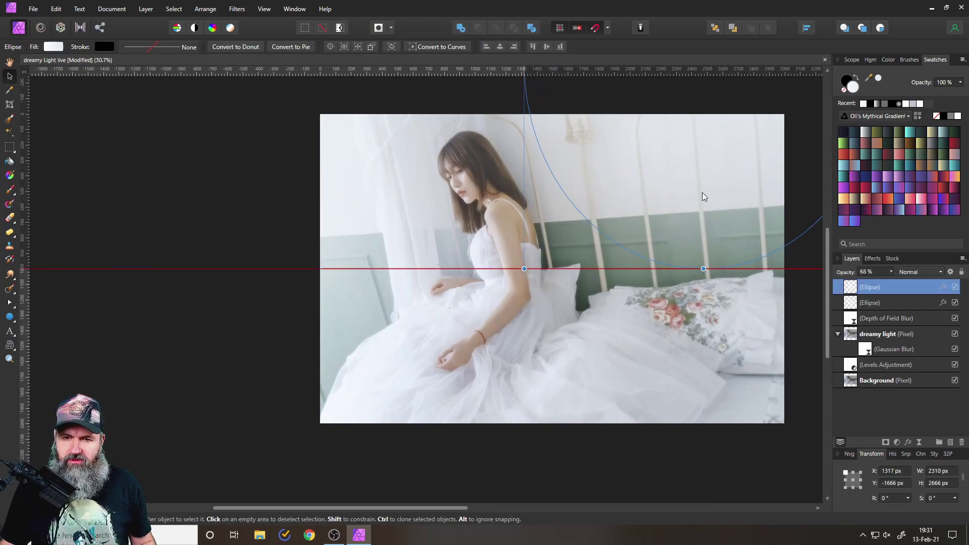
left_click_drag(702, 193, 724, 168)
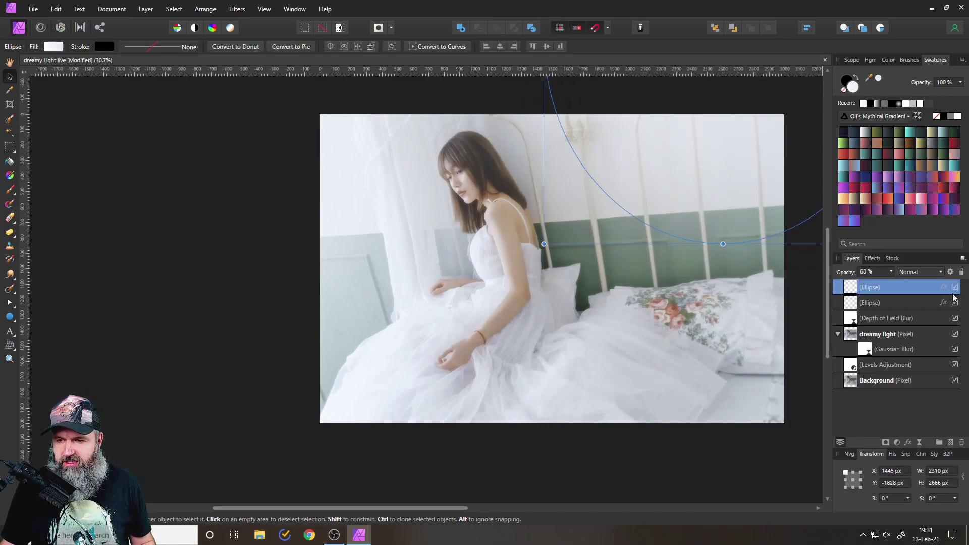
left_click(954, 287)
left_click(955, 286)
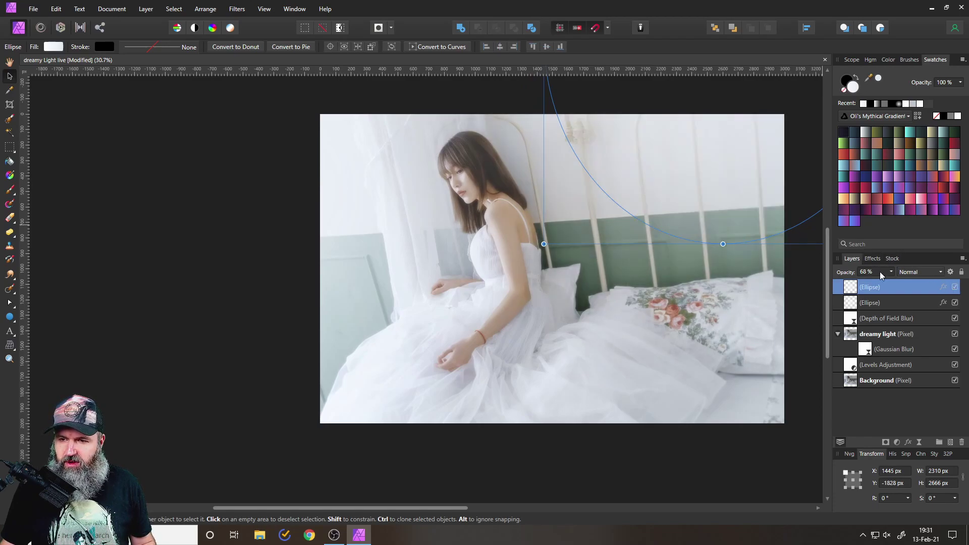
left_click(891, 272)
left_click_drag(889, 285, 869, 285)
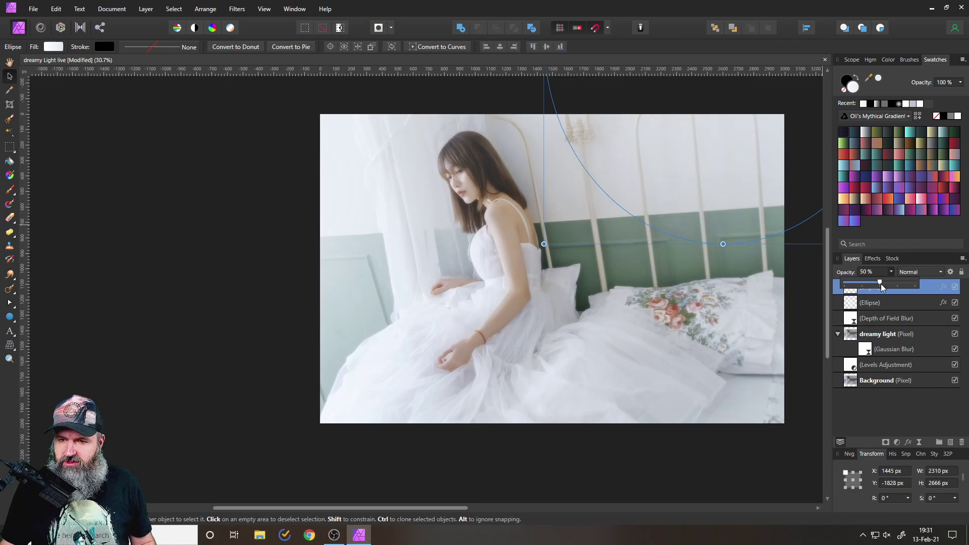
left_click_drag(680, 182, 708, 226)
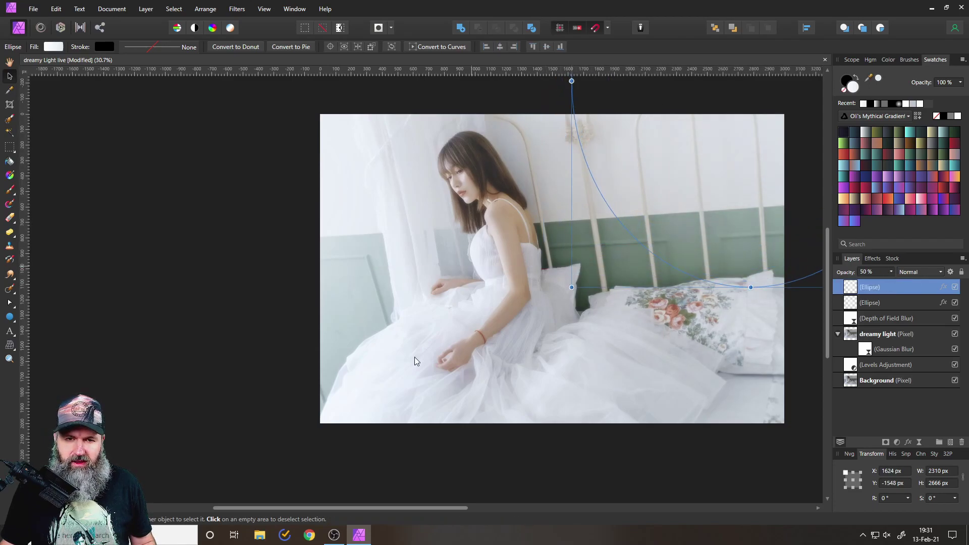
left_click(237, 405)
left_click_drag(484, 204, 463, 197)
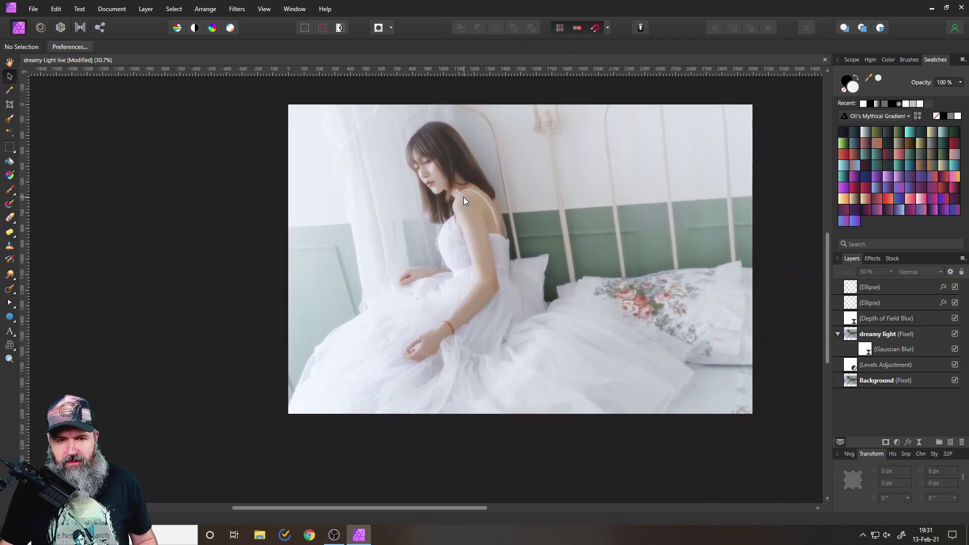
Draw a tall oval over the woman's body with a solid mid-grey fill at Grayness about 43.
scroll(479, 207, "up", 1)
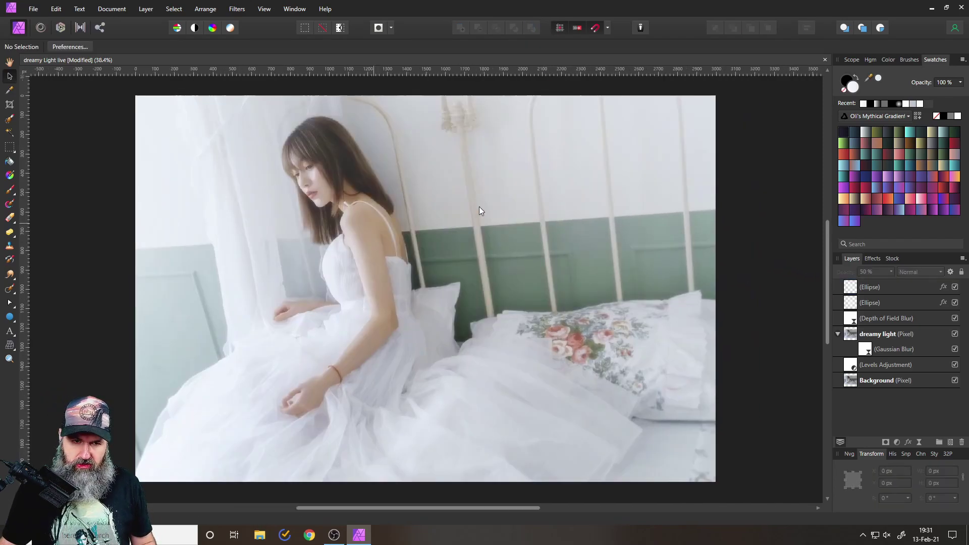
left_click(10, 317)
left_click_drag(299, 190, 415, 368)
left_click(49, 47)
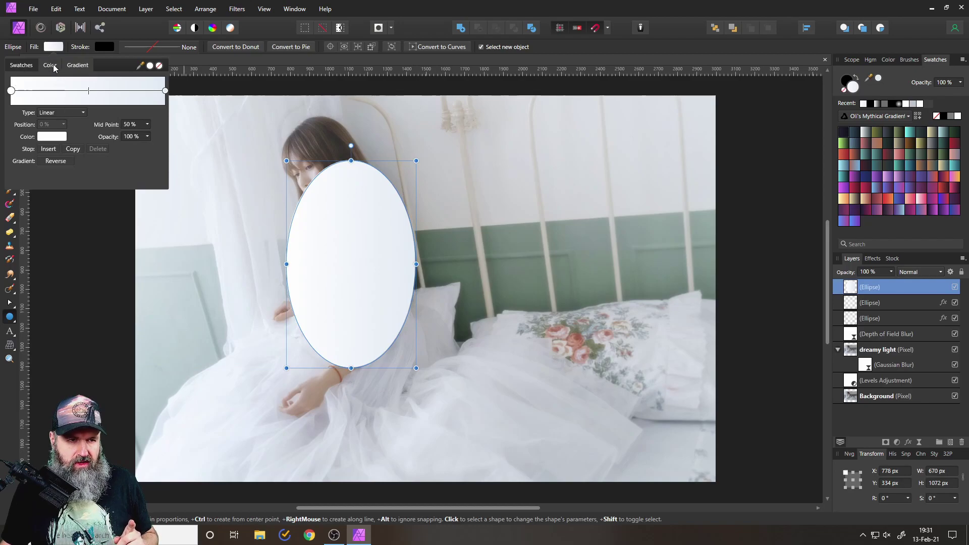
left_click(53, 65)
left_click(59, 83)
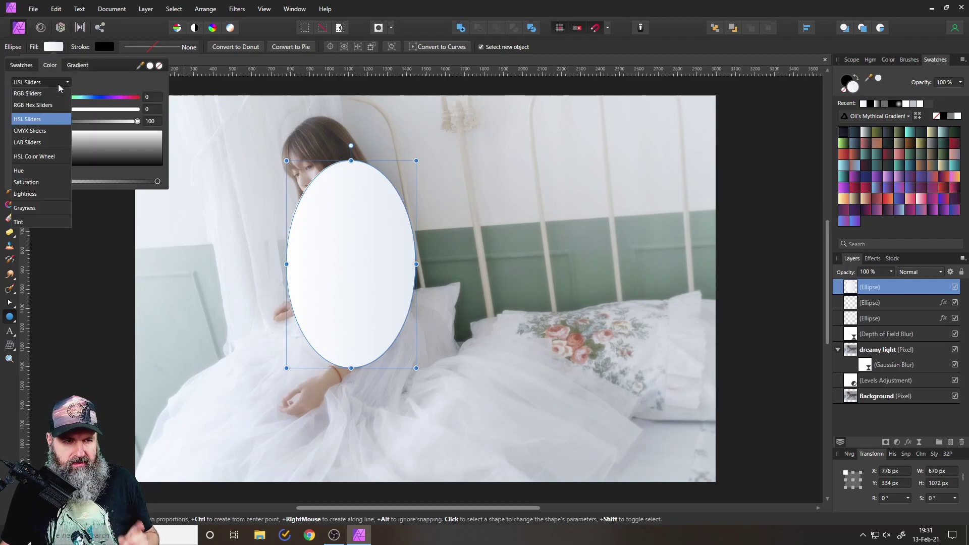
left_click(31, 209)
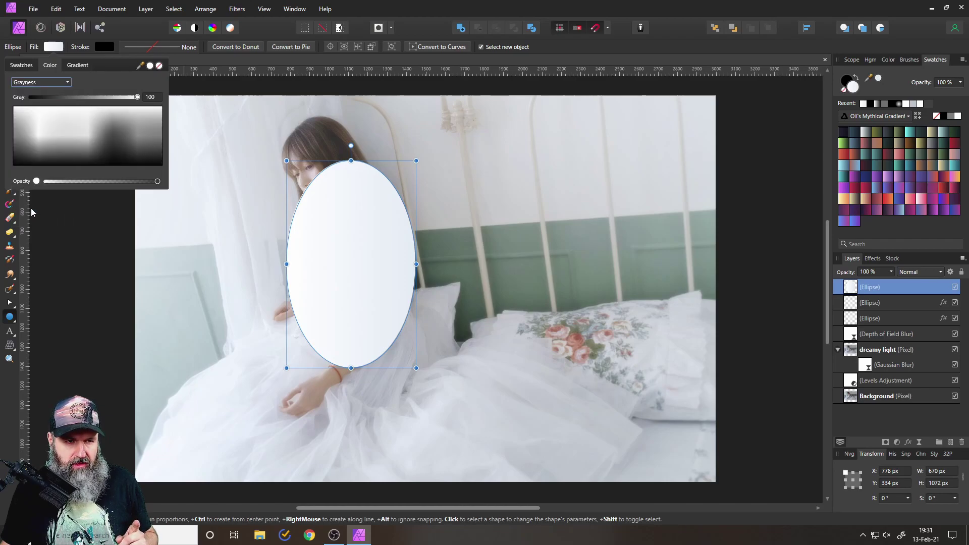
left_click(71, 98)
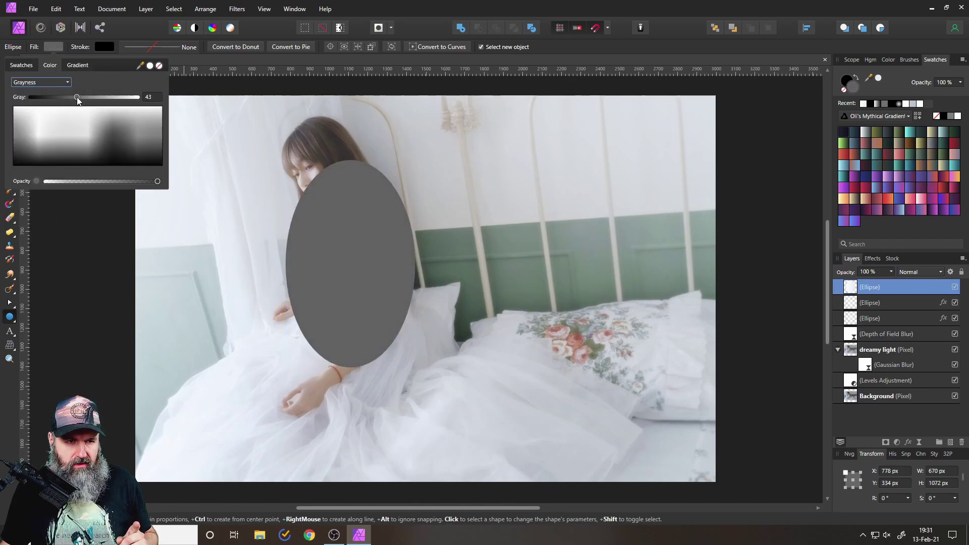
left_click_drag(77, 100, 77, 100)
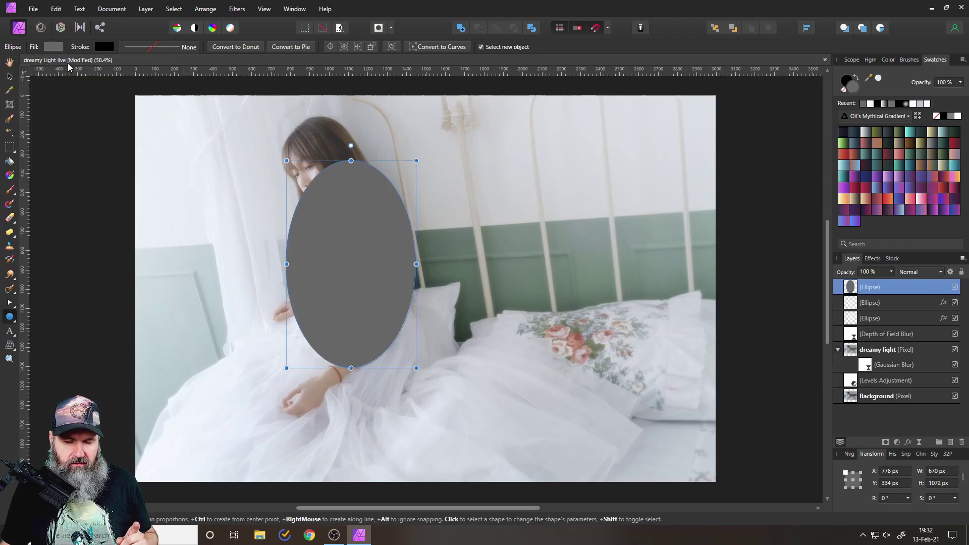
Apply a 100 px Gaussian Blur effect to the grey oval.
left_click(874, 259)
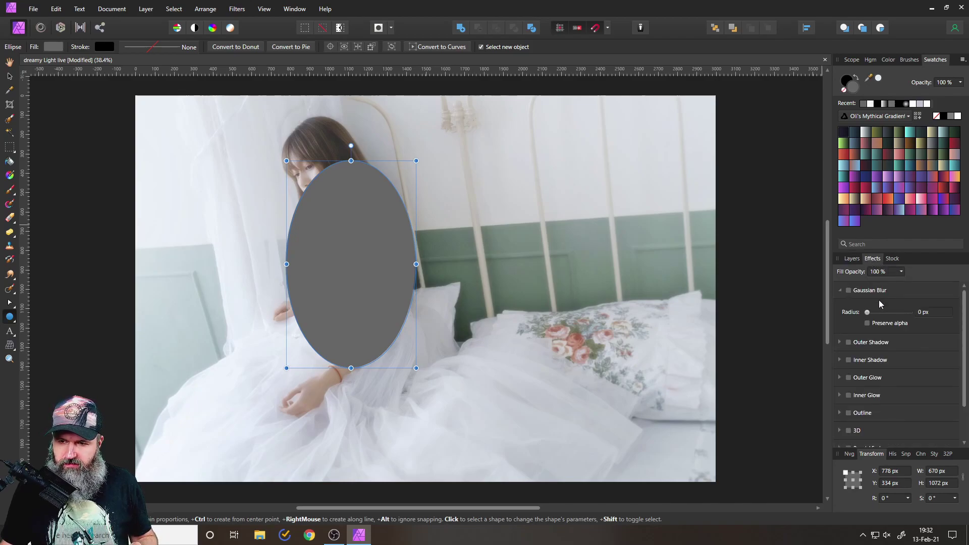
left_click(854, 292)
left_click_drag(866, 313, 922, 317)
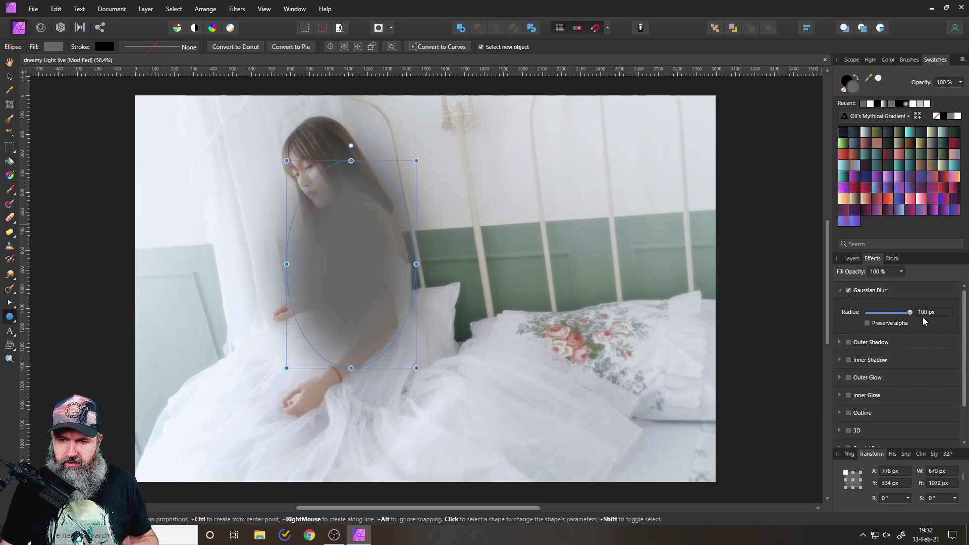
left_click(852, 258)
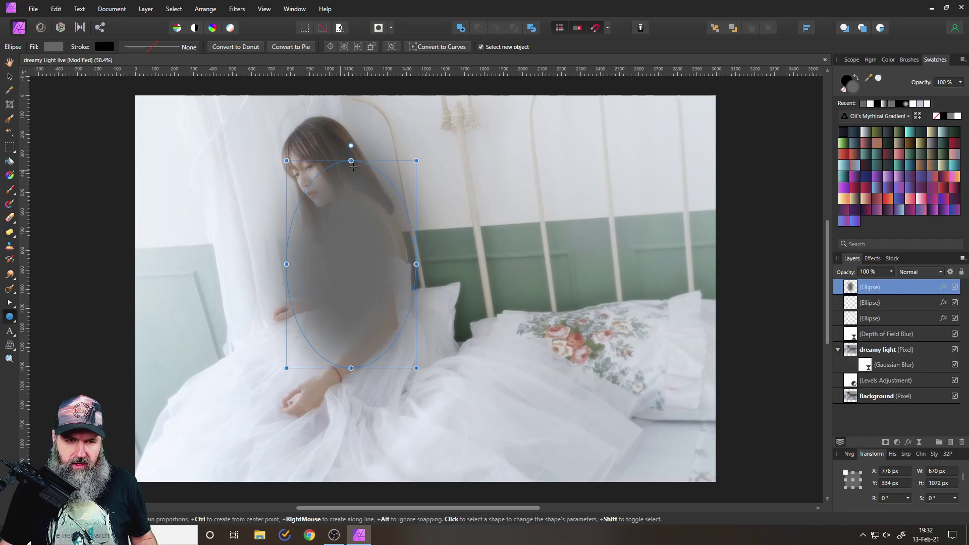
Rotate the blurred oval about 13° and move it over her head and shoulders.
left_click_drag(350, 145, 335, 133)
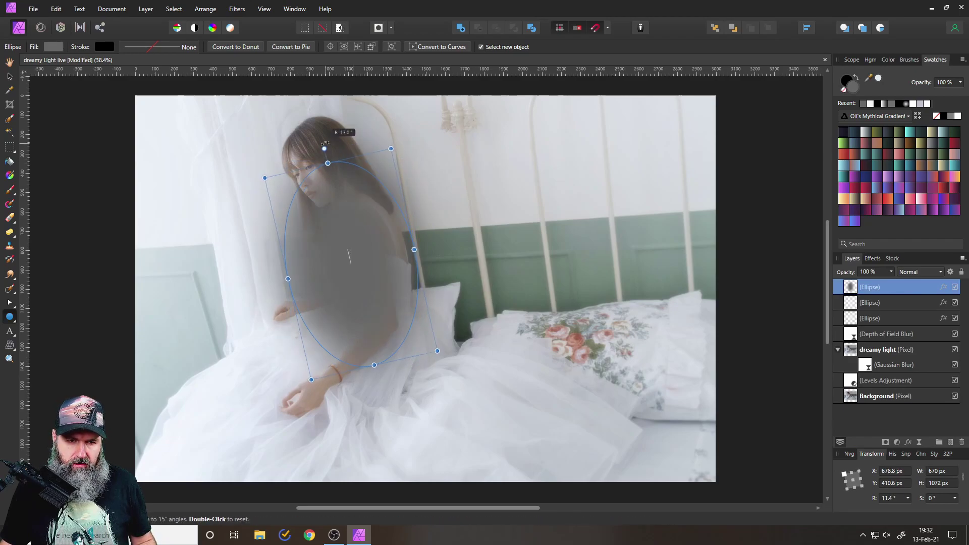
key("v")
left_click_drag(367, 288, 355, 243)
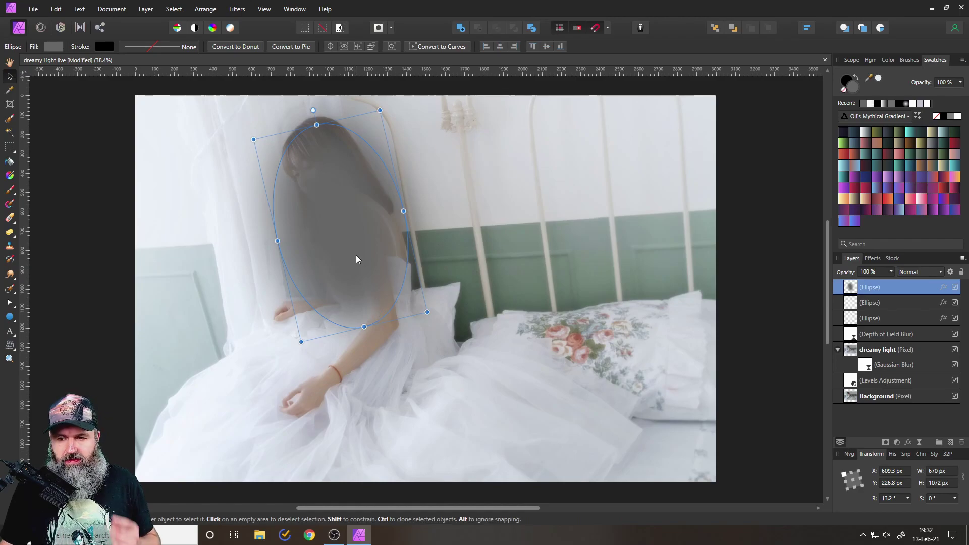
Blend the grey oval as Soft Light and compare the image with and without it.
left_click(921, 274)
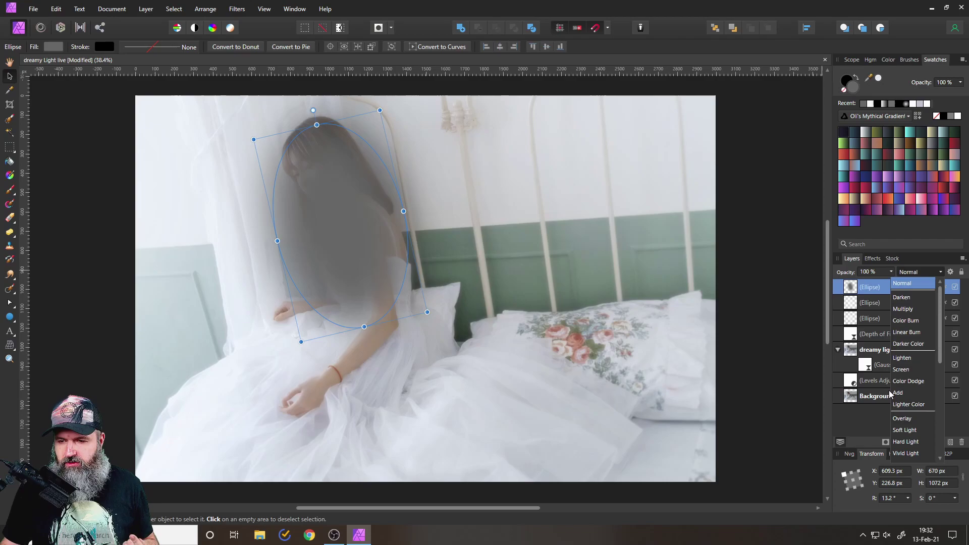
left_click(909, 431)
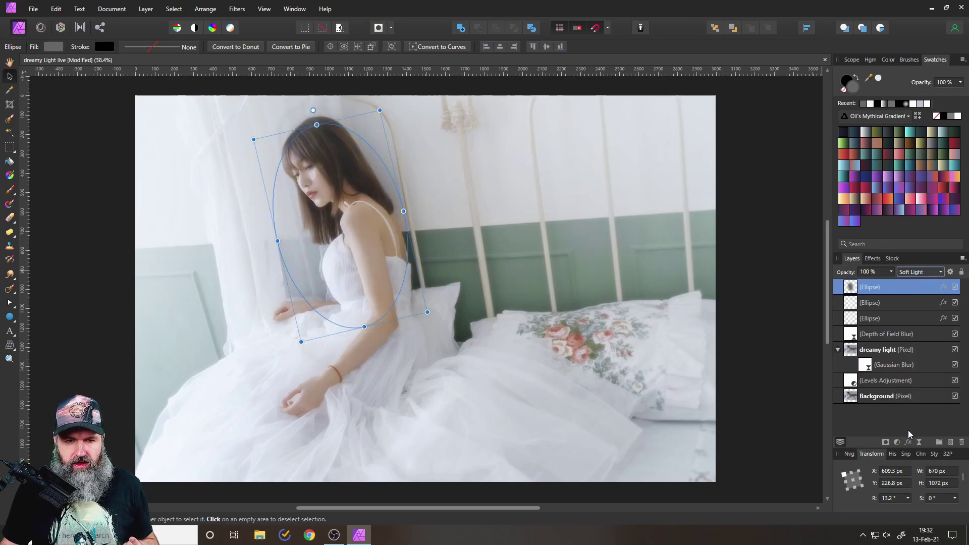
left_click(955, 287)
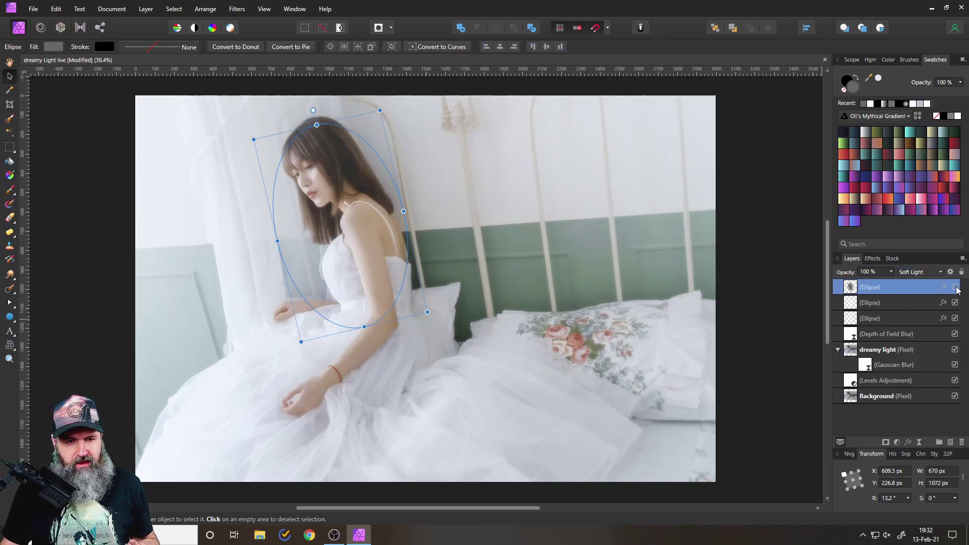
left_click(955, 287)
left_click(955, 287)
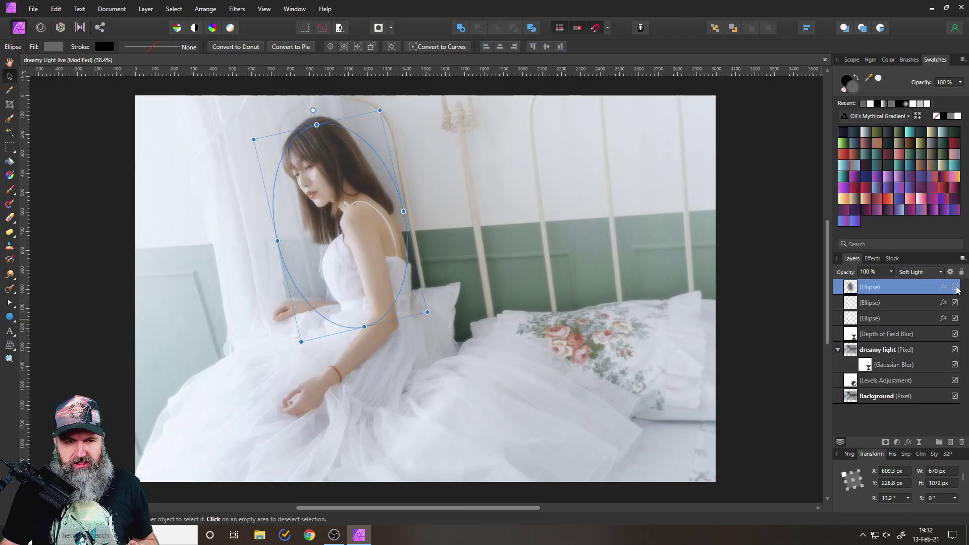
left_click(955, 287)
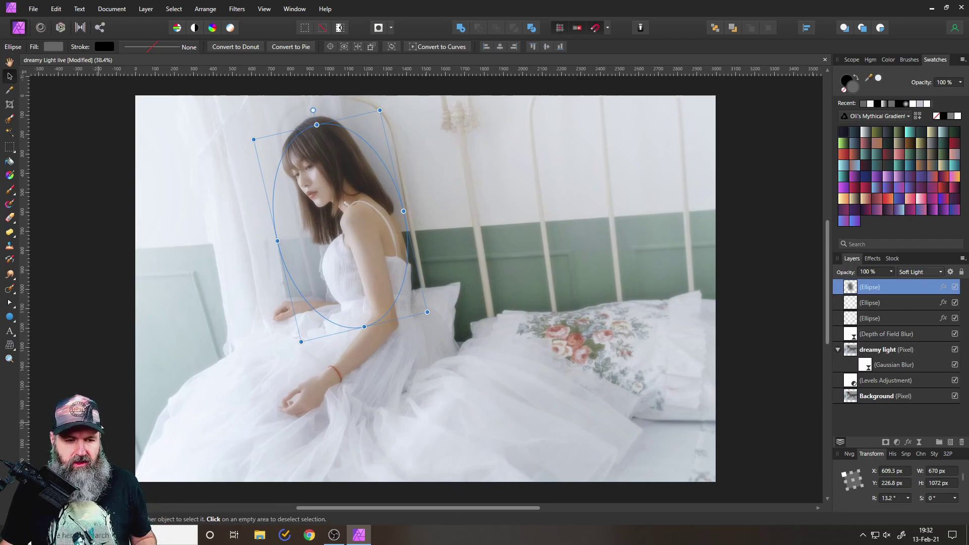
Compare the result without the darkening oval, then merge all visible layers into a new top layer with Ctrl+Shift+Alt+E.
left_click(99, 374)
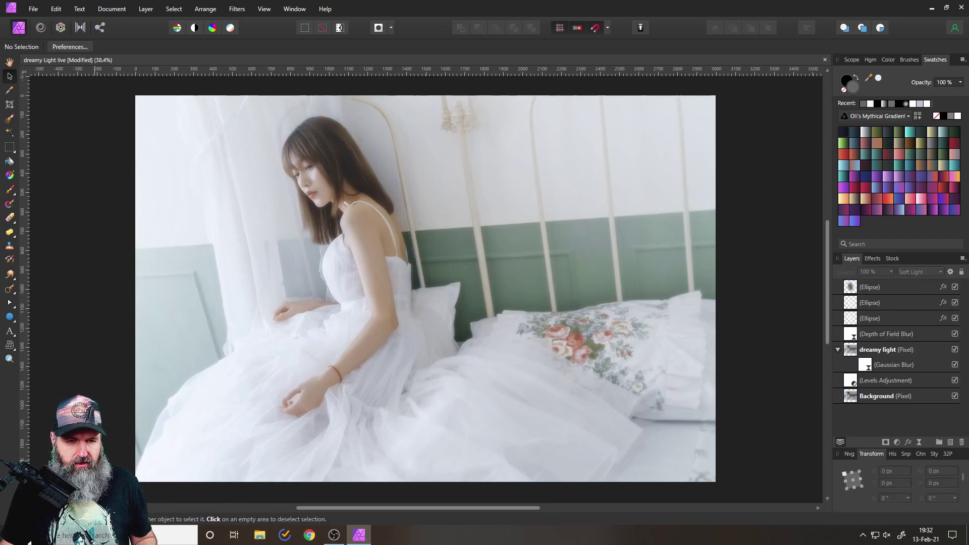
left_click(955, 289)
left_click(954, 288)
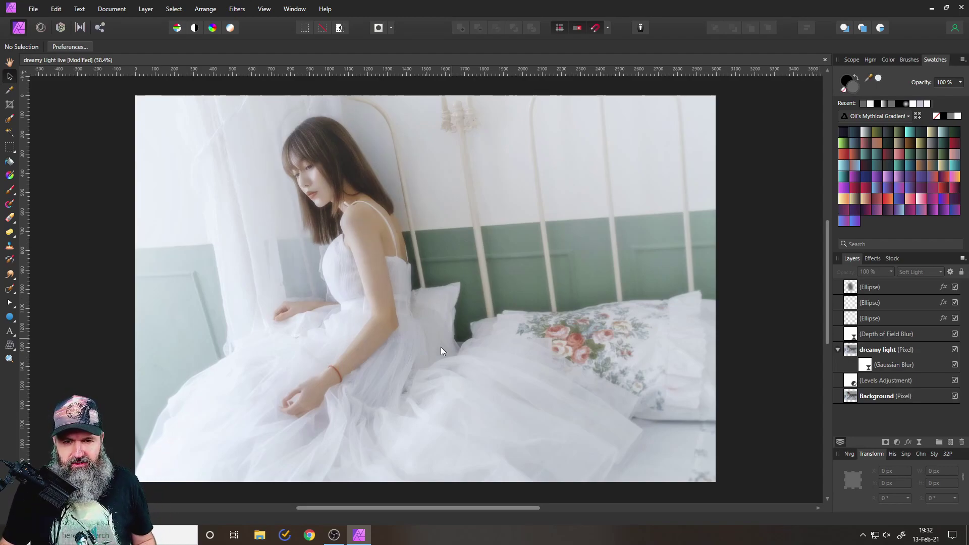
scroll(411, 380, "down", 1)
left_click_drag(441, 359, 464, 329)
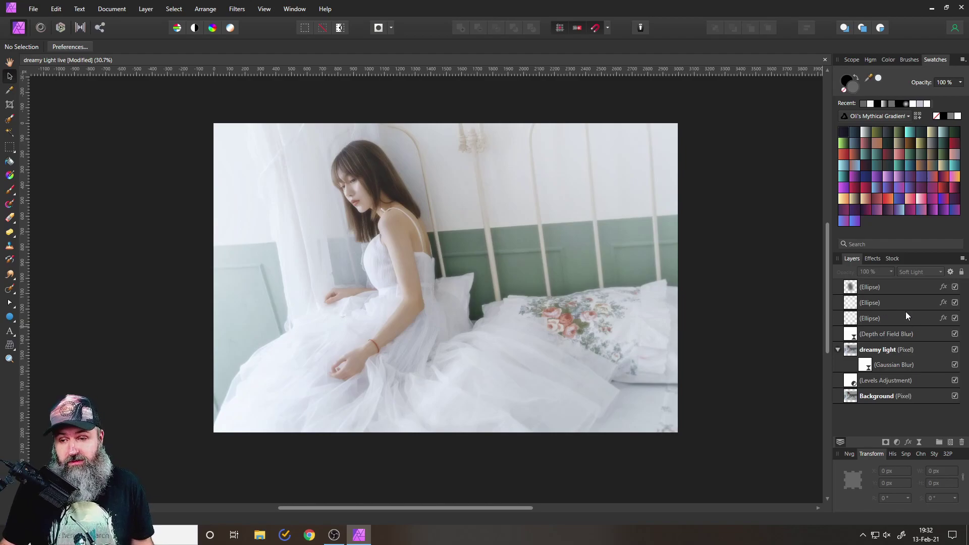
left_click(858, 319)
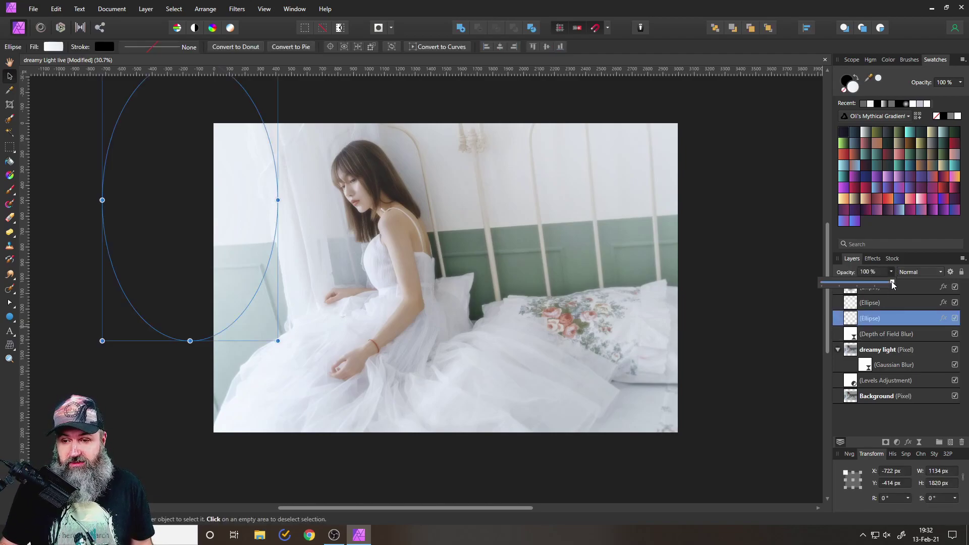
key("ctrl+alt+shift+e")
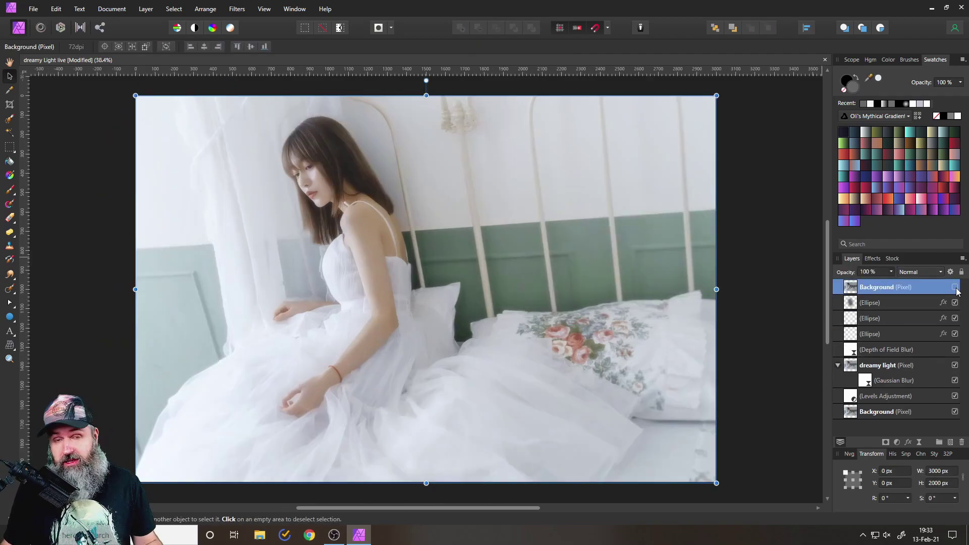